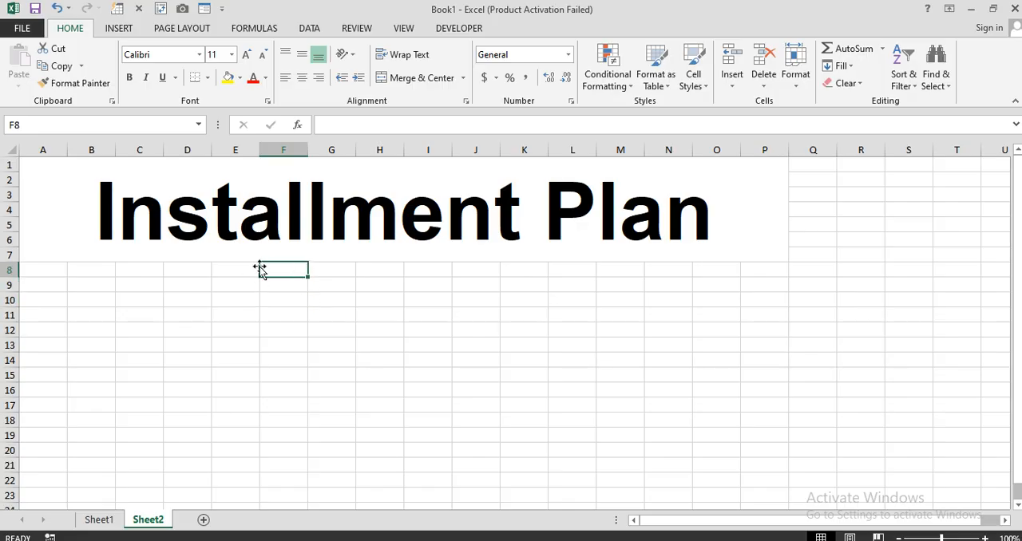
drag(276, 267, 280, 318)
drag(184, 272, 92, 352)
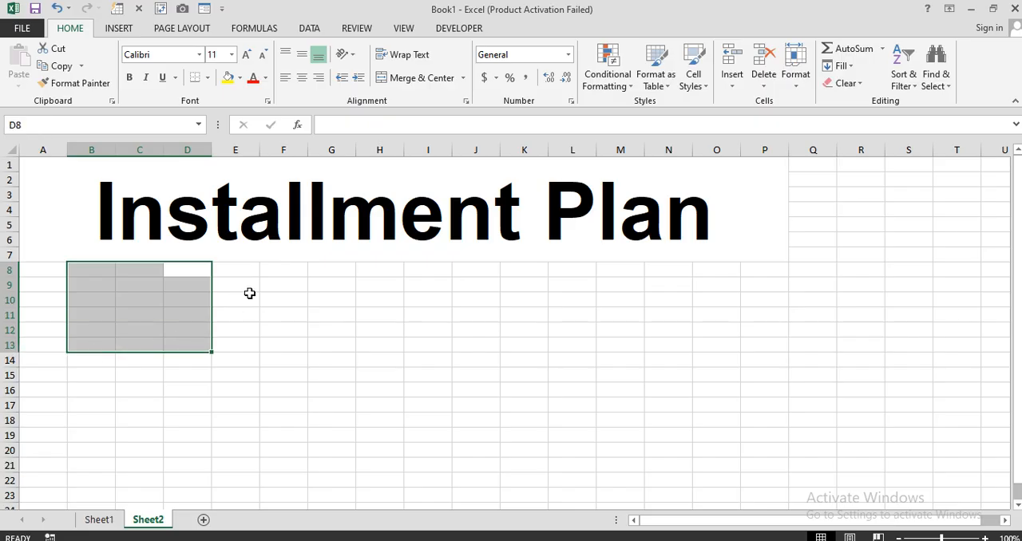
Enter the column headings "Sr #", "Purpose" and "Loan" in cells F8, G8 and H8
click(287, 269)
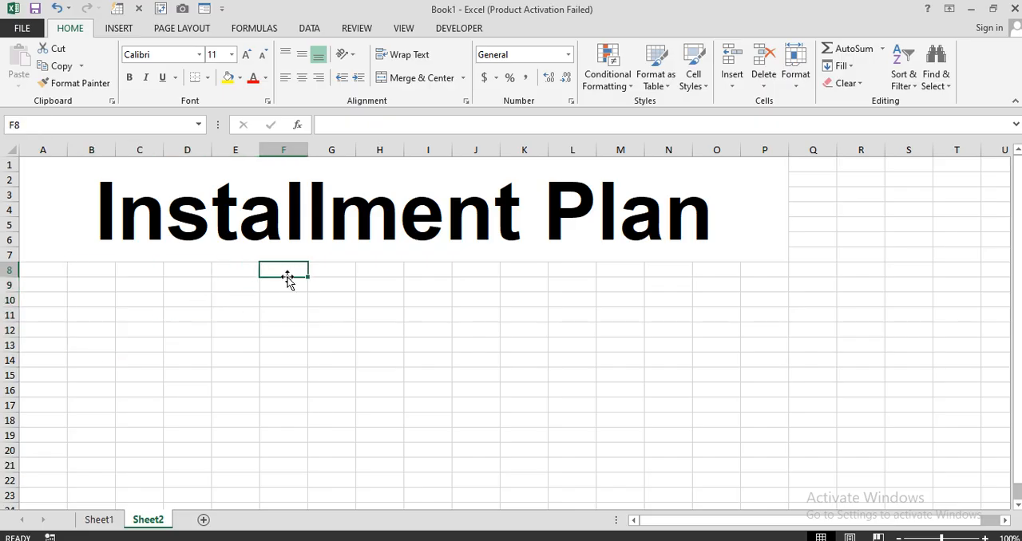
text(Sr #)
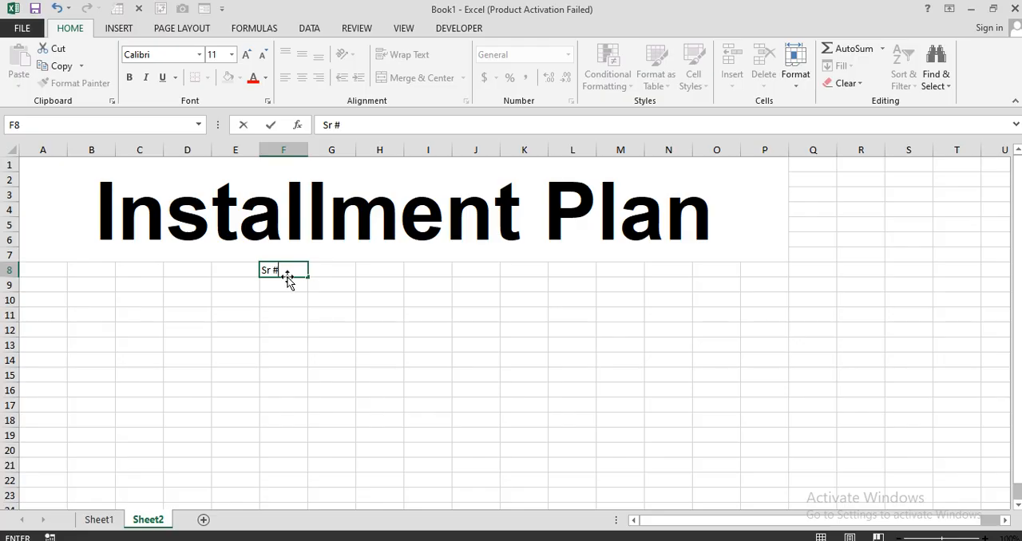
key(Tab)
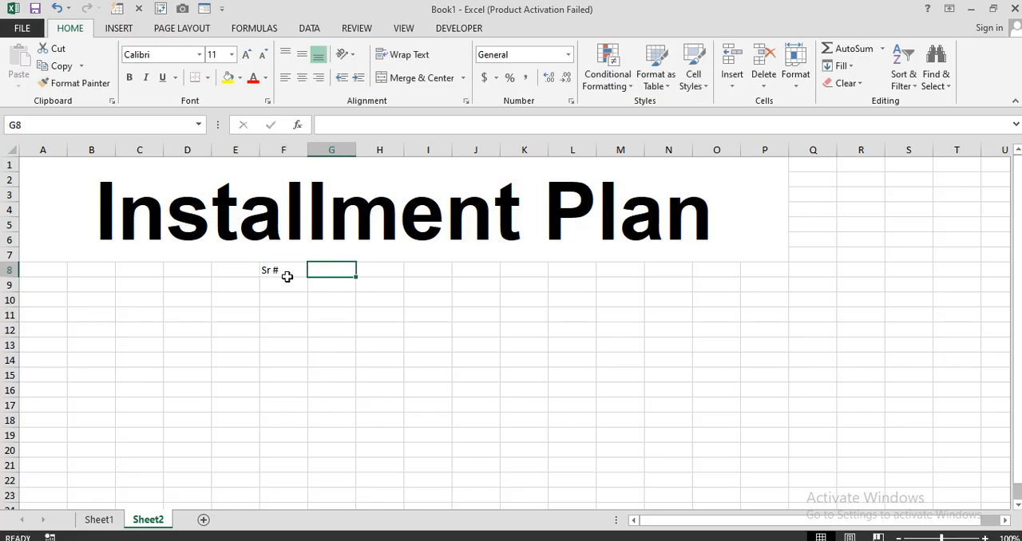
text(Purpose)
key(Tab)
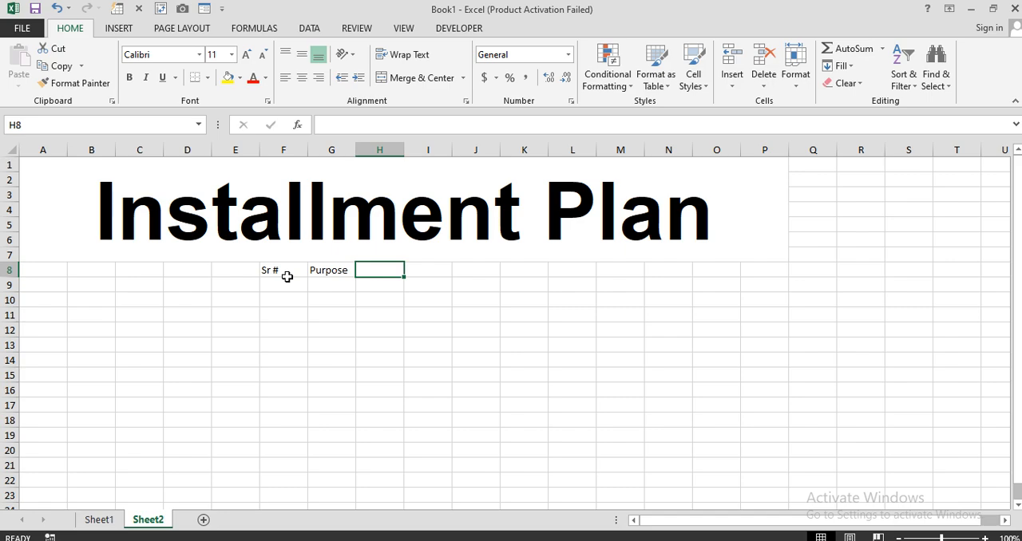
text(Loan)
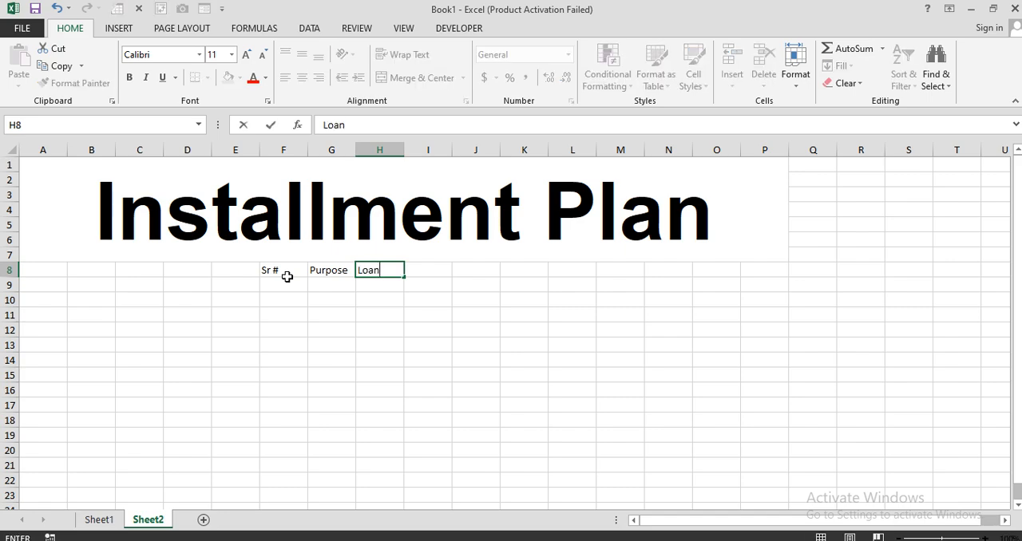
key(Tab)
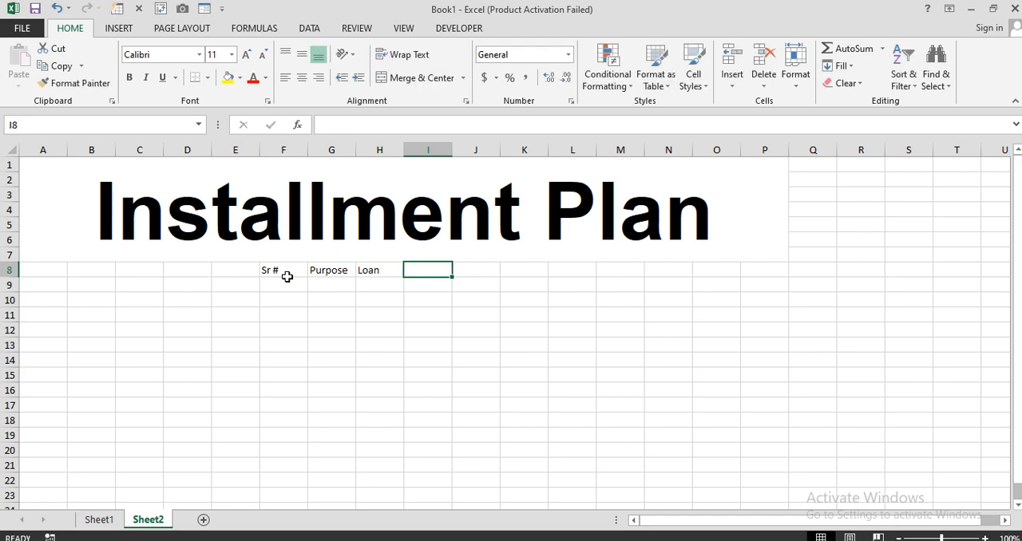
Enter the heading "Time Period" in I8 and autofit the width of column I
text(Time Period)
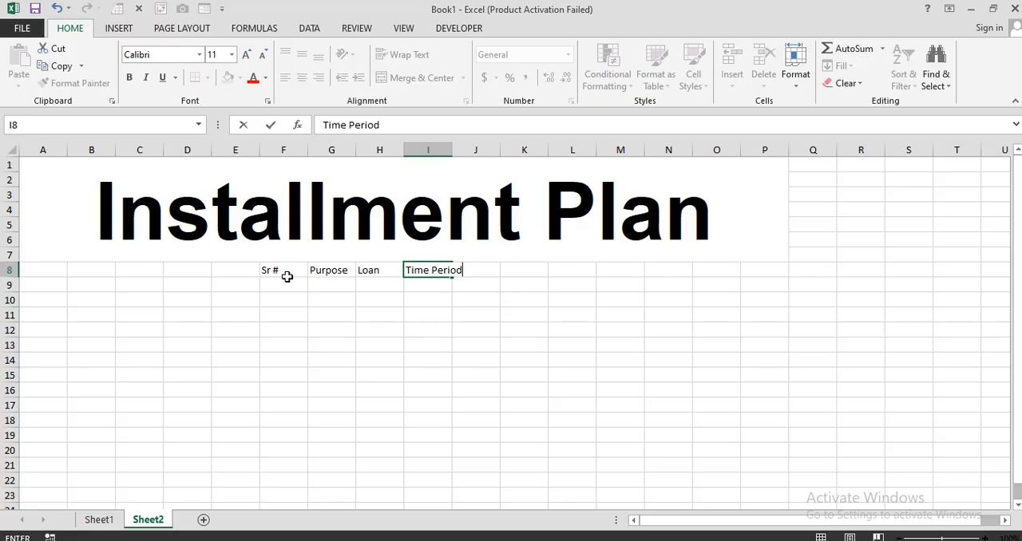
key(Tab)
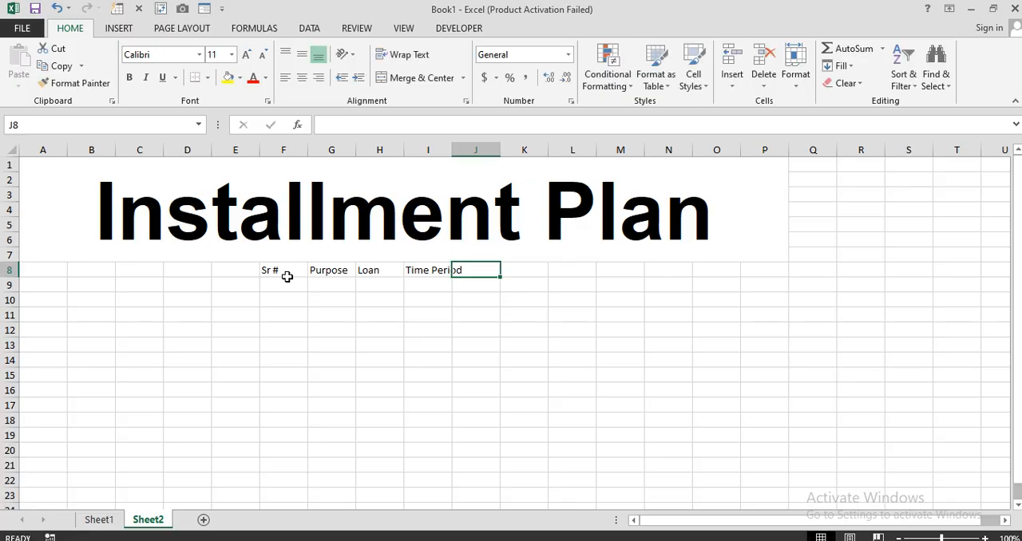
double_click(449, 150)
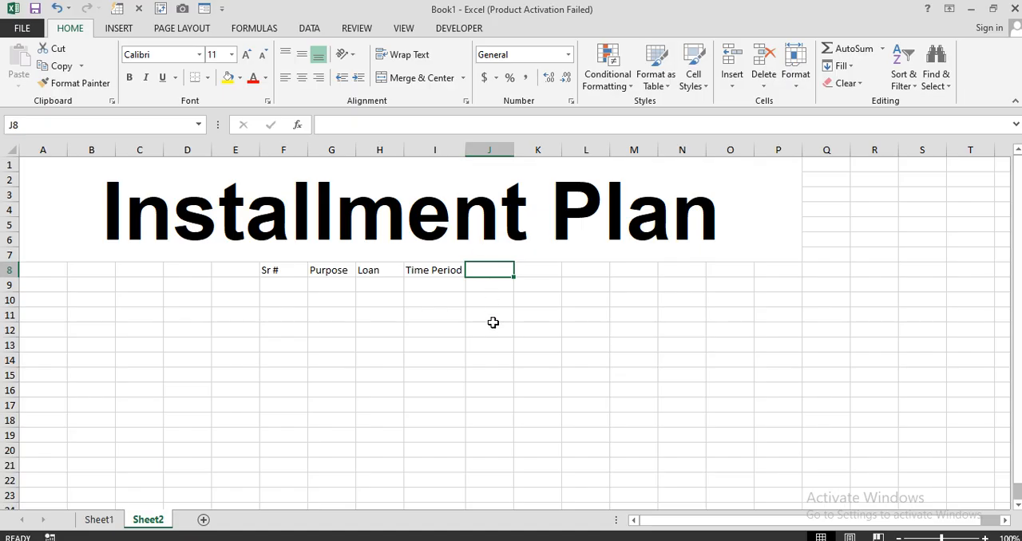
Enter the headings "Payment in %" in J8 and "Down Payment" in K8, and autofit both columns
text(Paym)
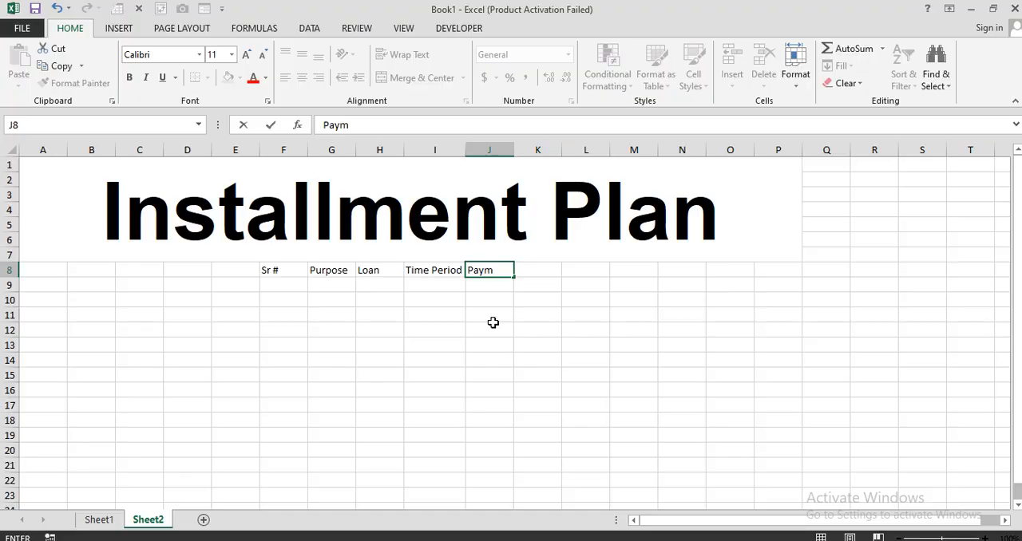
text(ent in %)
key(Tab)
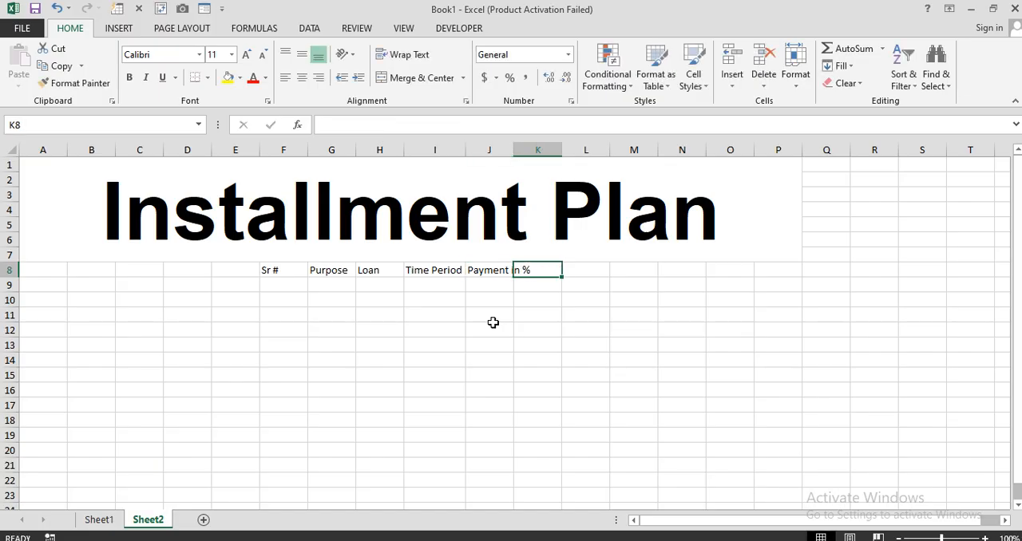
text(Down)
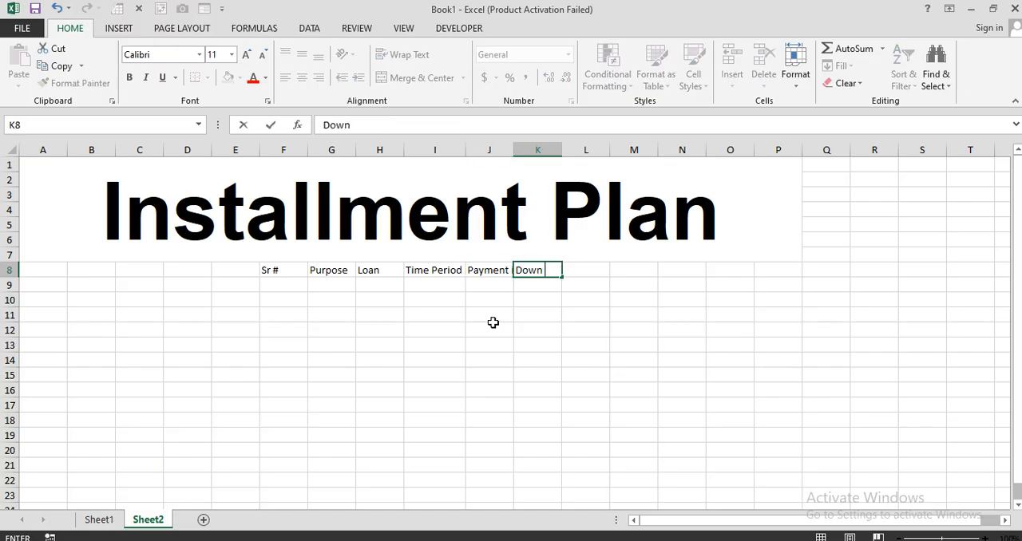
text( Payment)
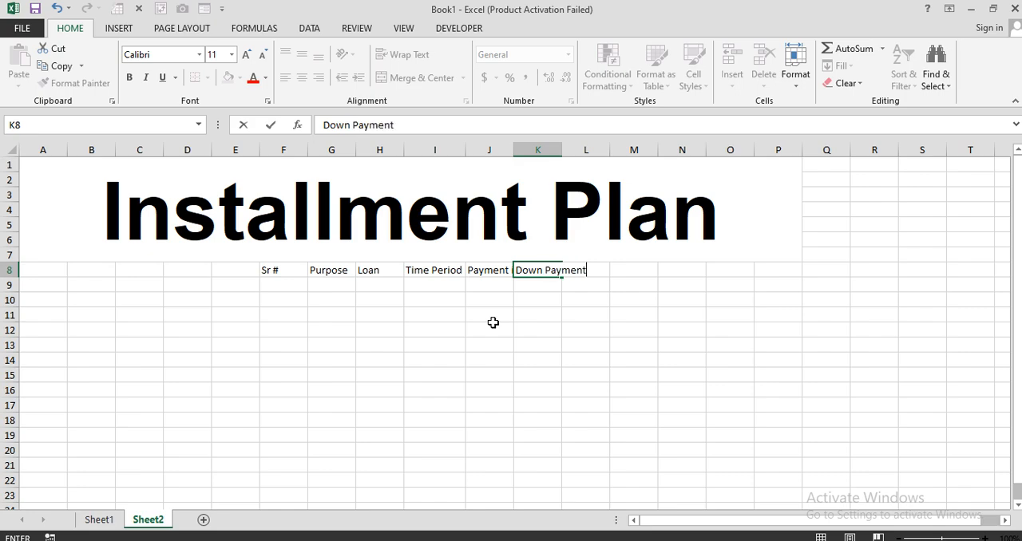
key(Return)
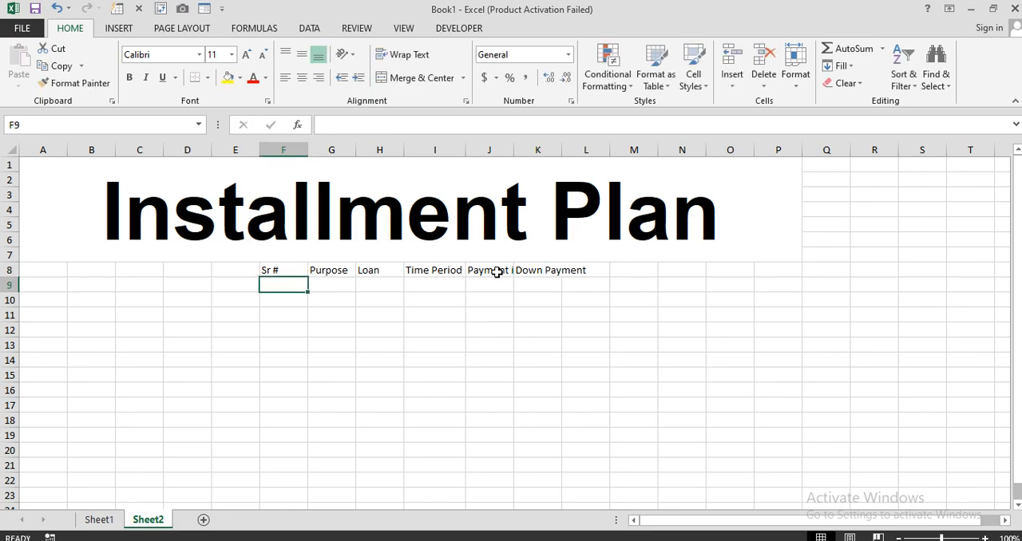
double_click(514, 149)
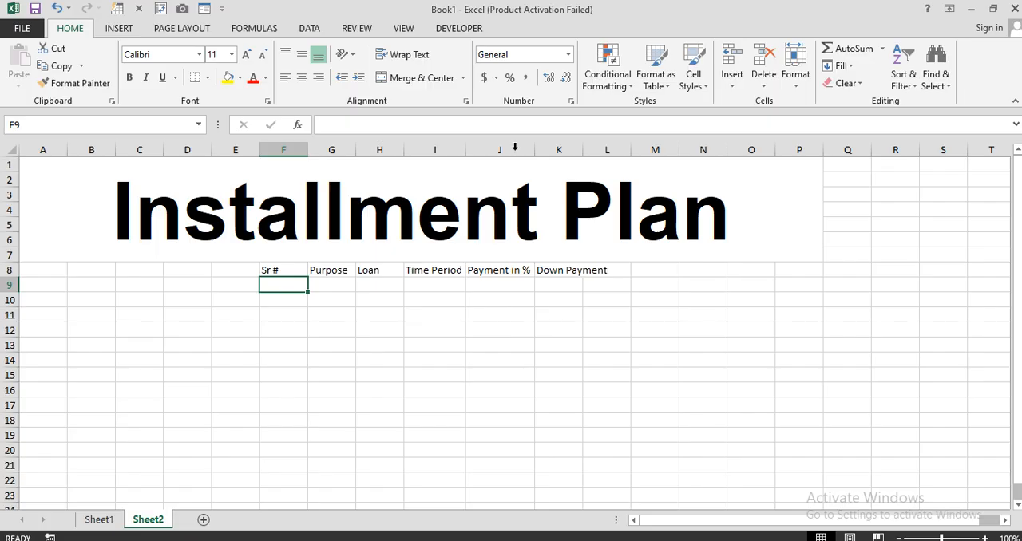
double_click(582, 149)
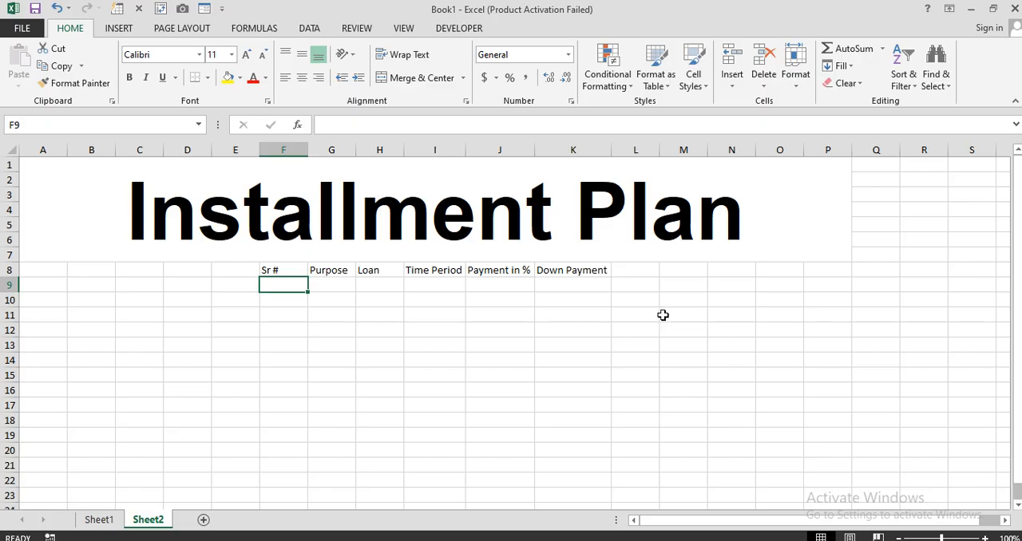
Enter the headings "%" in L8 and "Dues" in M8
click(635, 272)
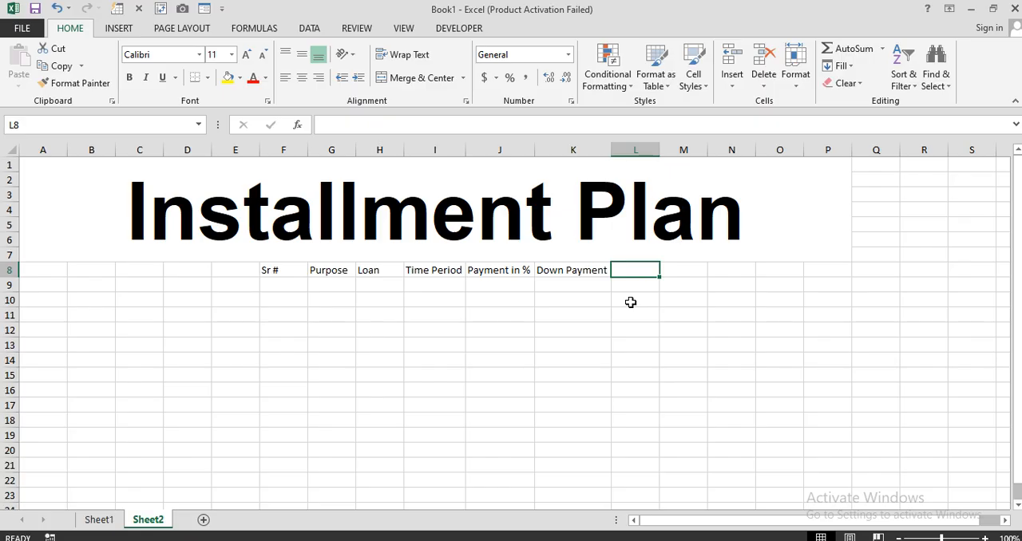
text(%)
key(Tab)
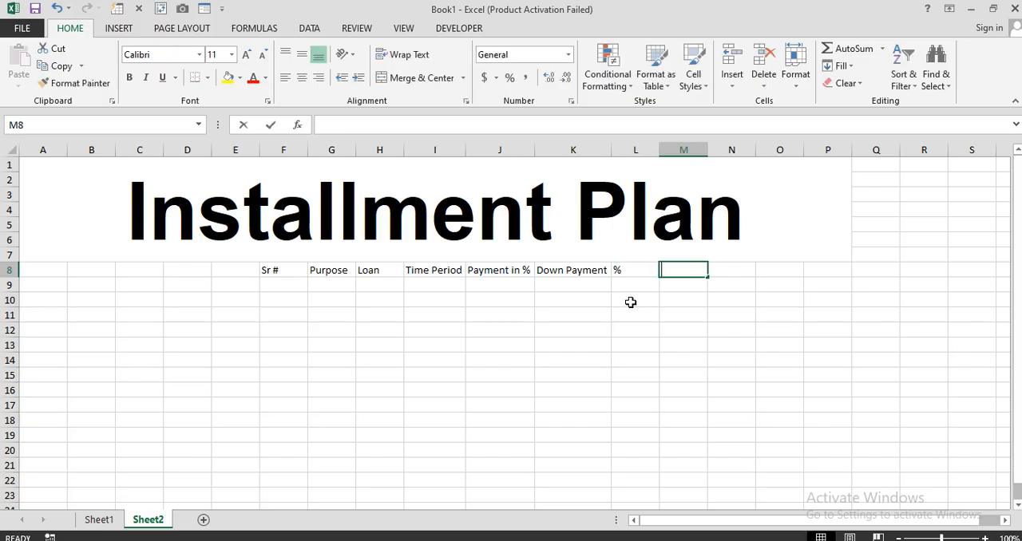
text(Dues)
key(Tab)
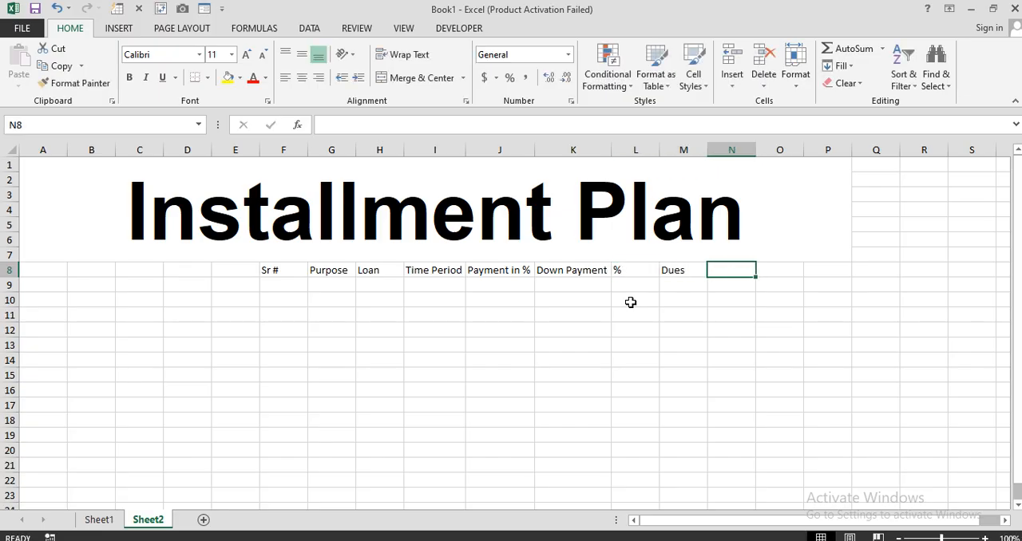
Enter the headings "Total Dues" in N8 and "Installment" in O8, and autofit columns N and O
text(Total Dues)
key(Tab)
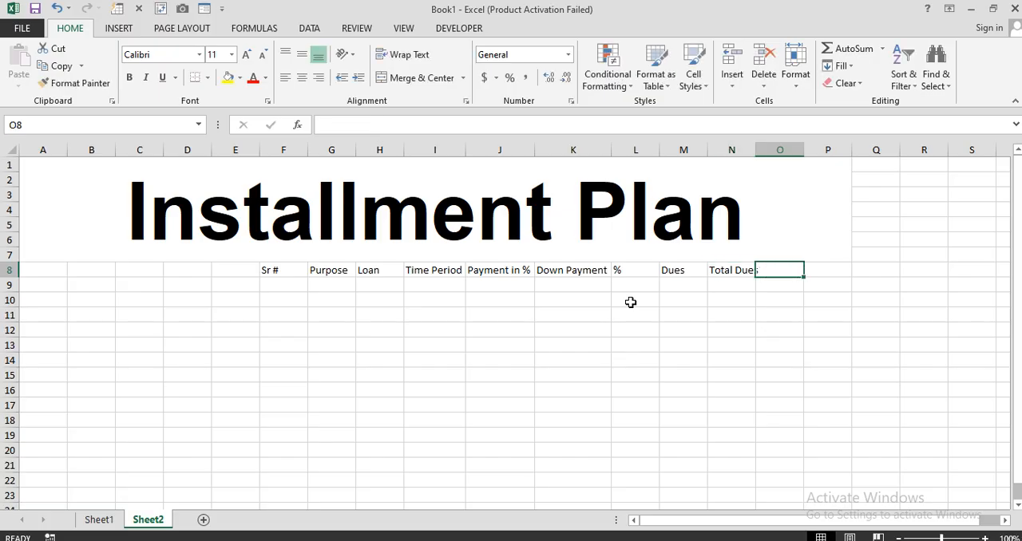
text(I)
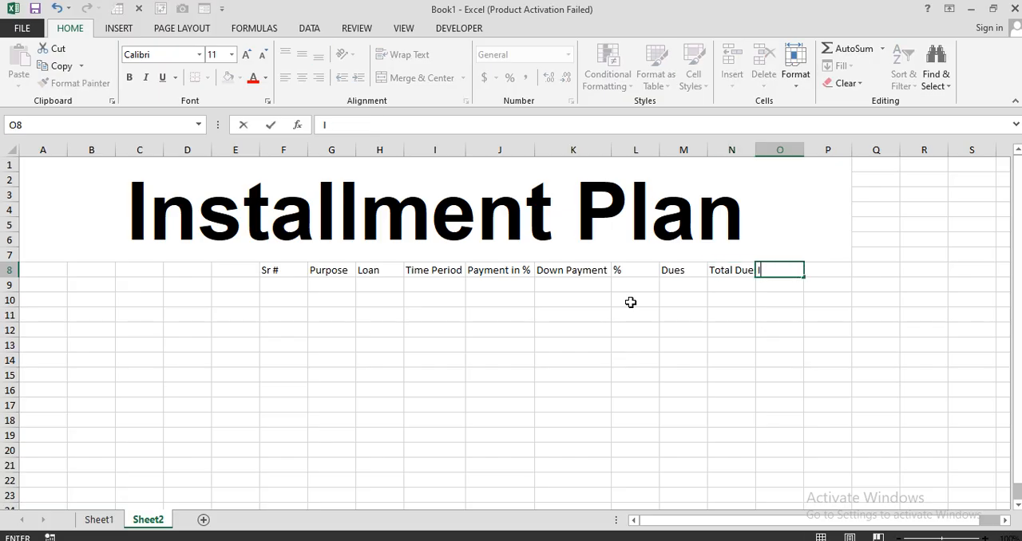
text(nstallment)
key(Return)
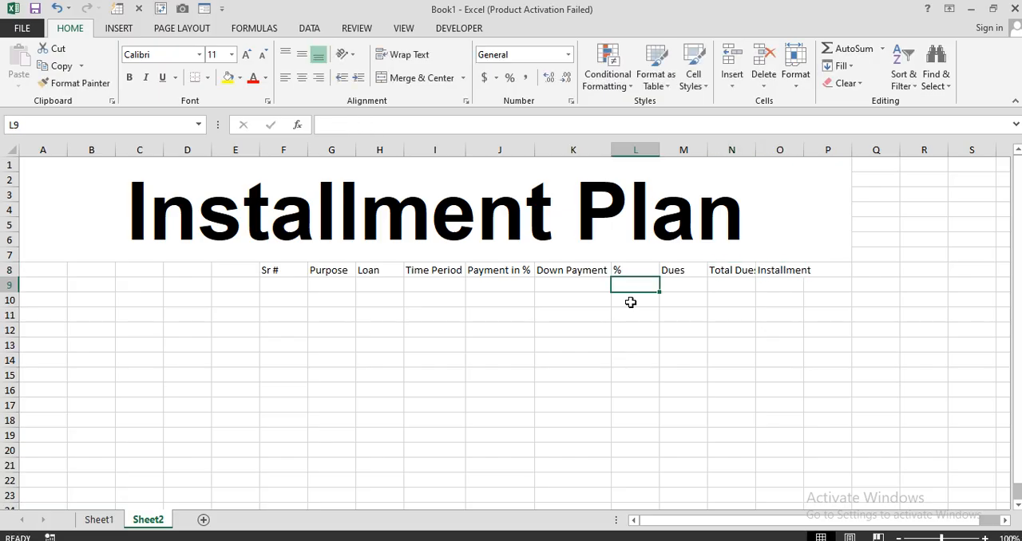
double_click(755, 150)
double_click(810, 150)
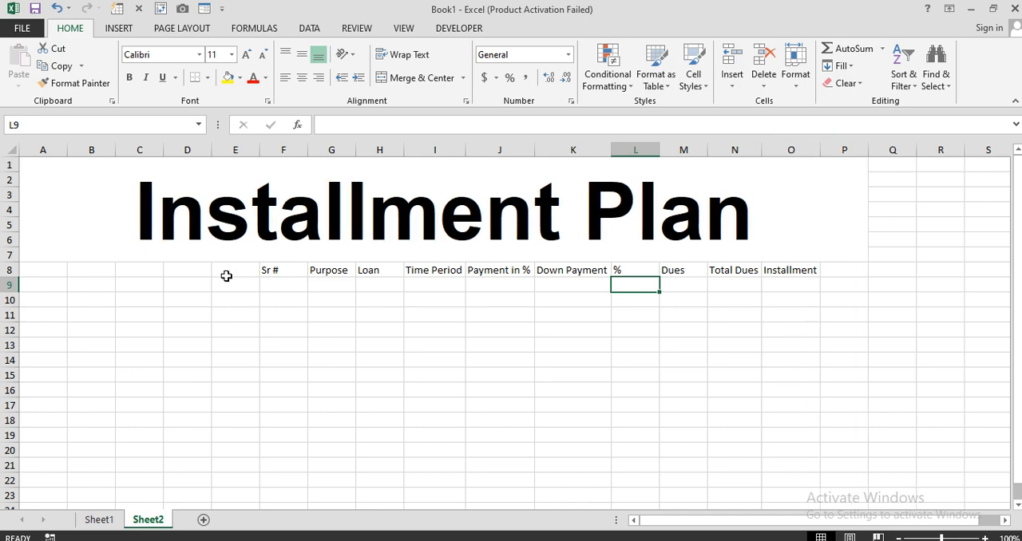
Apply all borders to the table range F8:O19
drag(265, 270, 777, 431)
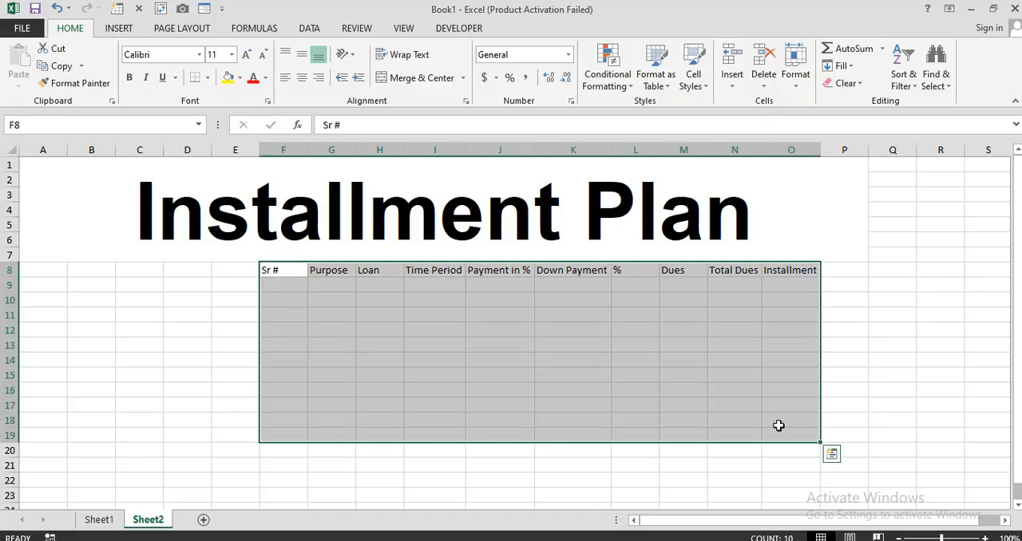
click(206, 78)
click(236, 208)
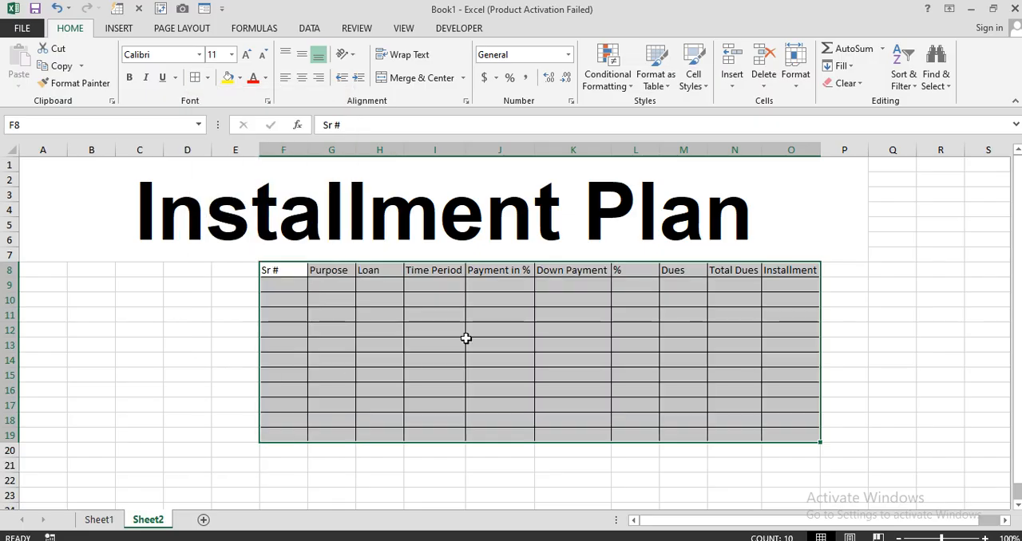
Fill the heading row F8:O8 with bright blue from the standard colours
drag(292, 272, 773, 274)
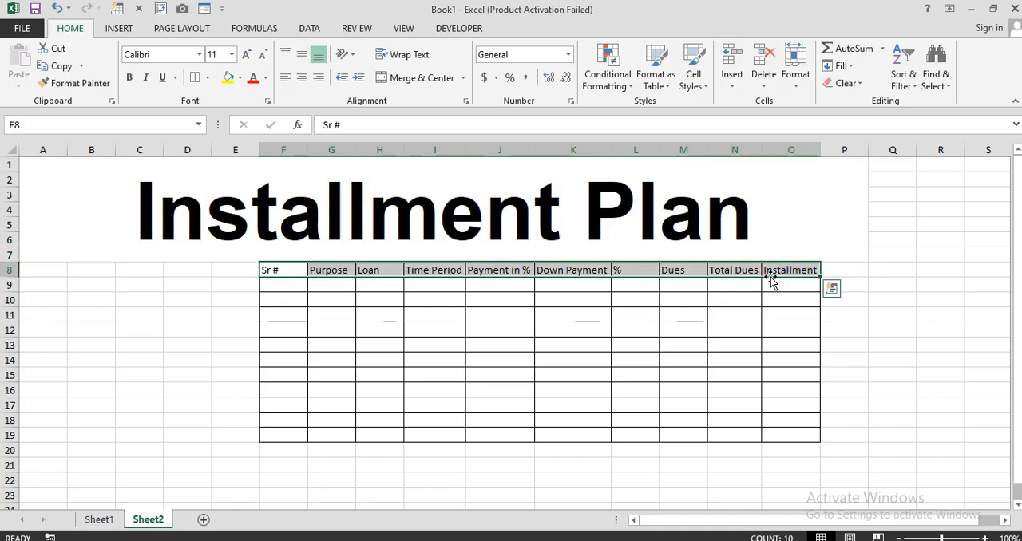
click(240, 79)
click(283, 228)
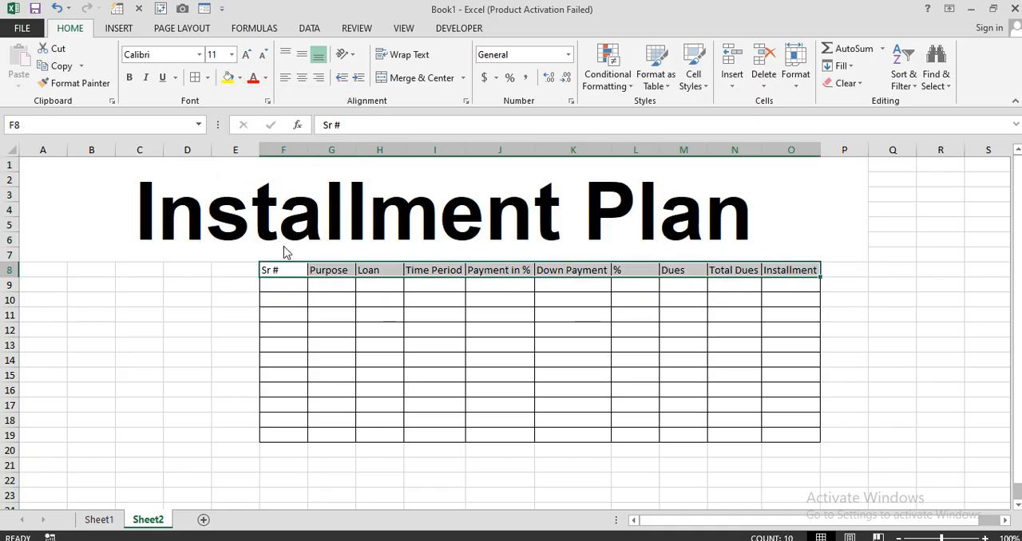
click(521, 149)
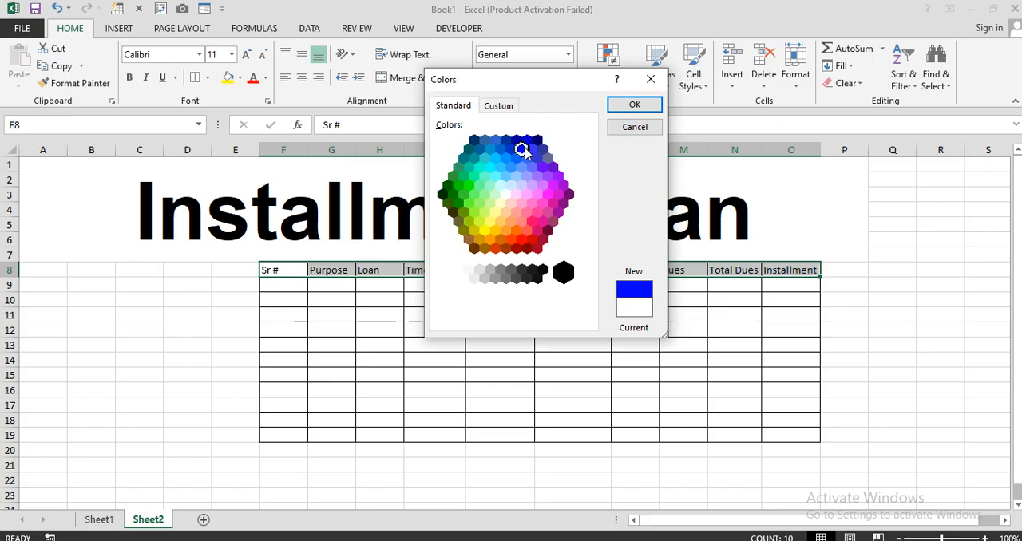
click(631, 104)
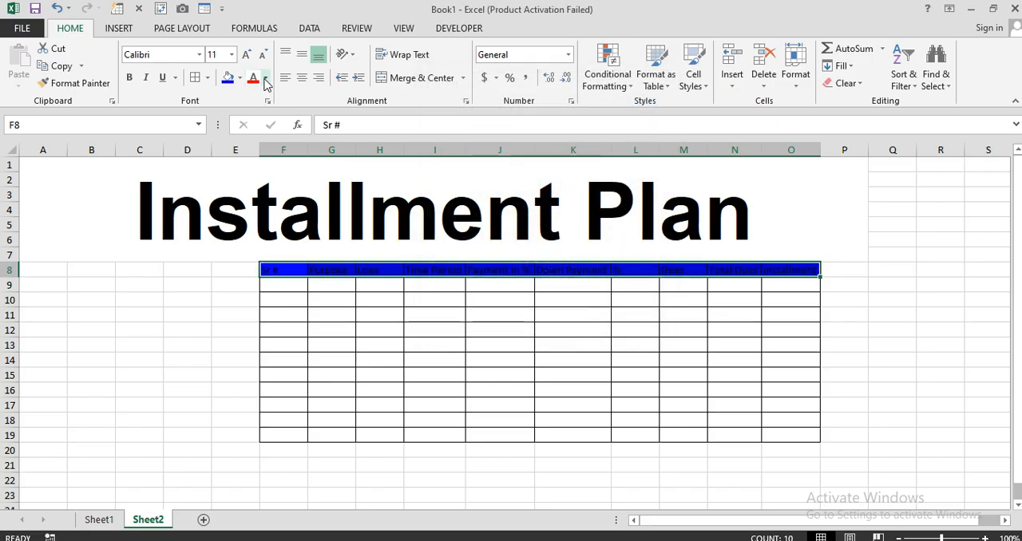
Make the heading text in F8:O8 white and bold, centred horizontally and aligned to the middle vertically
click(265, 79)
click(254, 130)
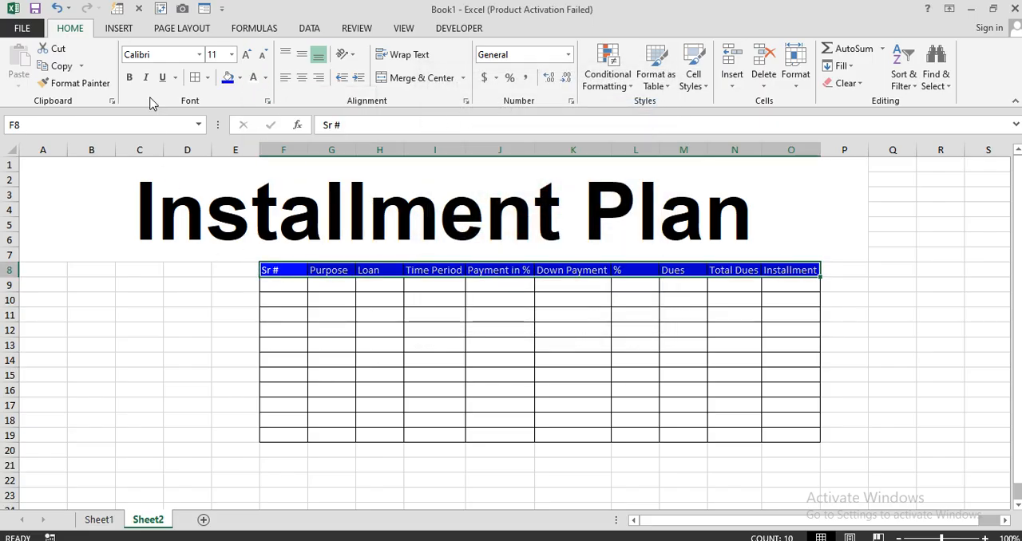
click(129, 79)
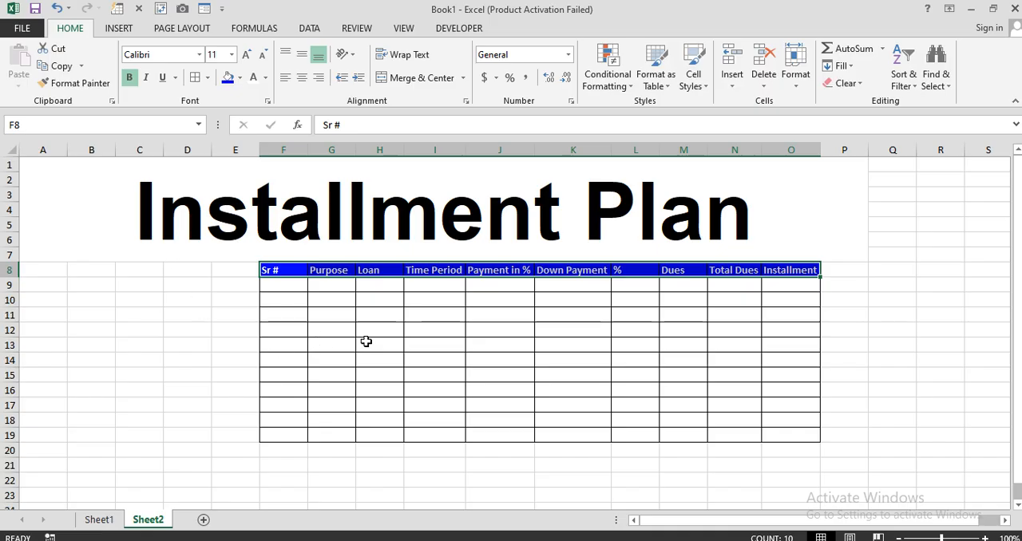
click(302, 78)
click(302, 54)
click(333, 332)
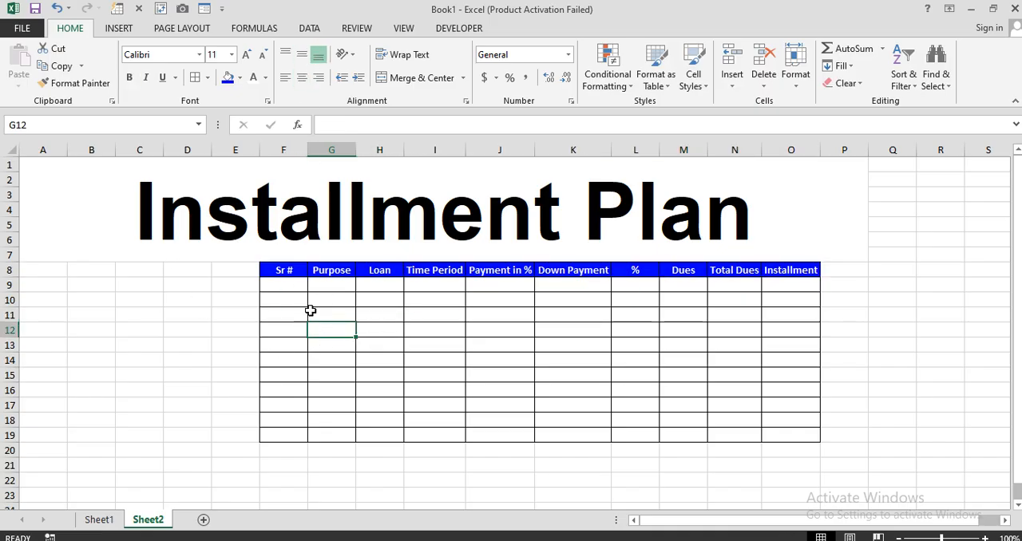
Enter the headings "Time Period" in B8 and "%" in C8, and autofit column B
click(263, 296)
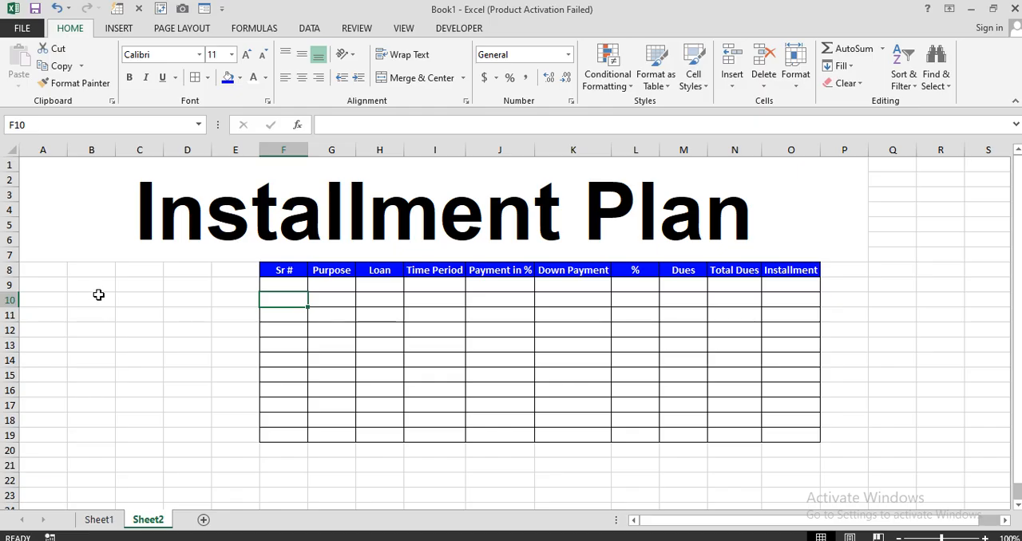
click(105, 271)
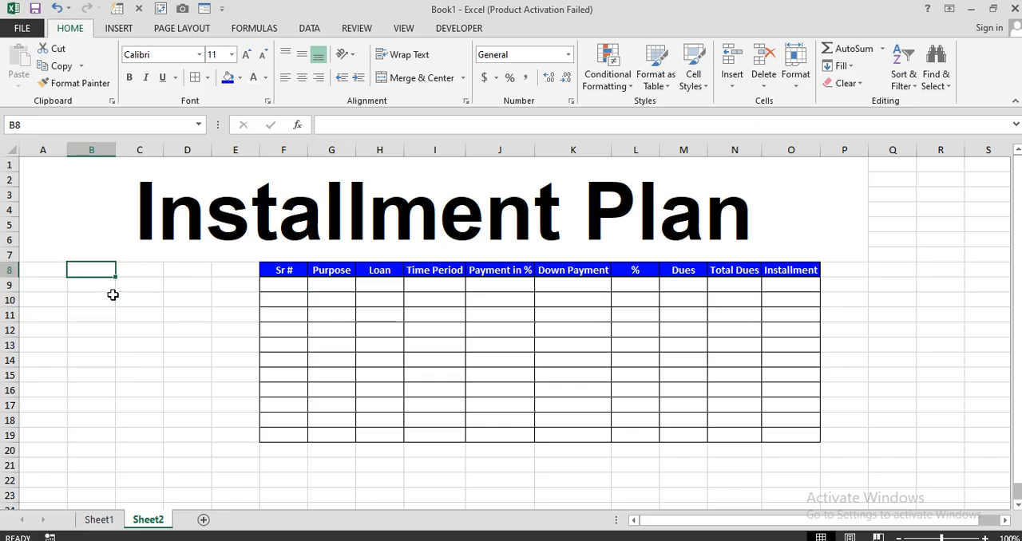
text(Ti)
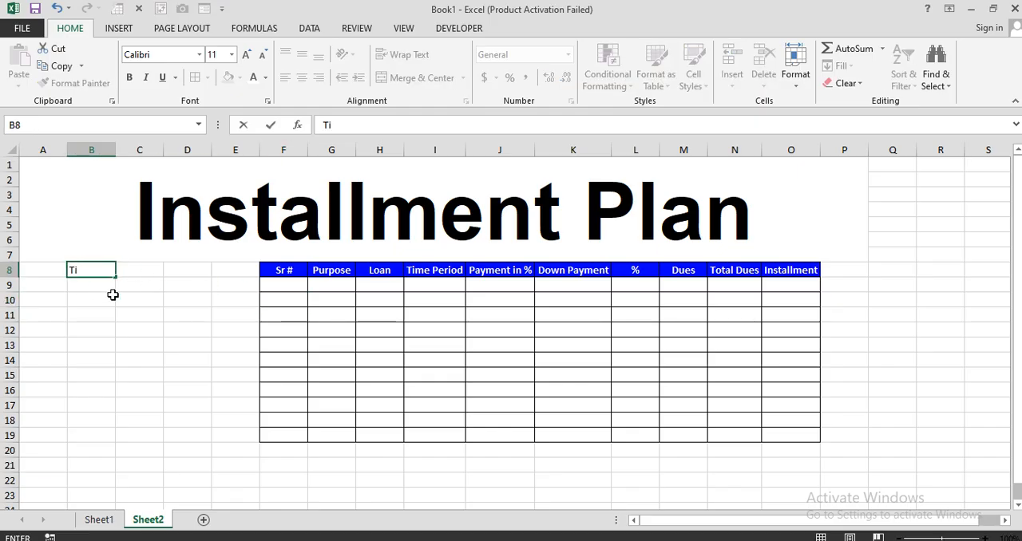
text(me Period)
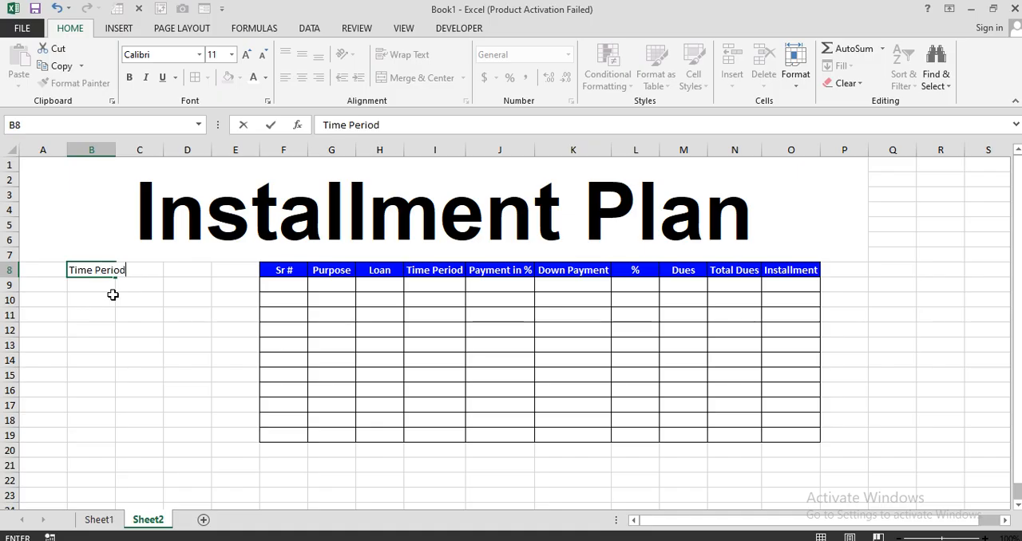
key(ctrl+Return)
key(Tab)
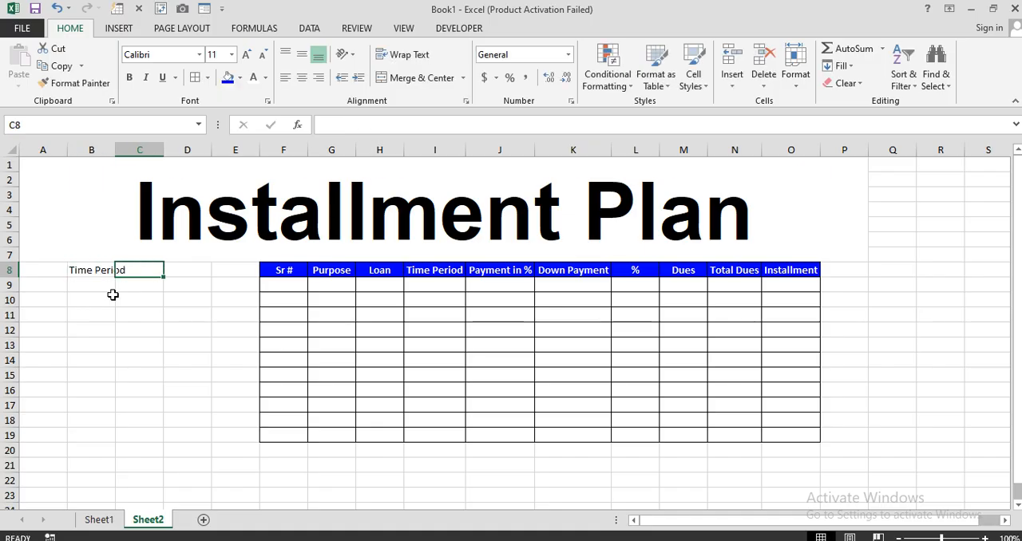
text(%)
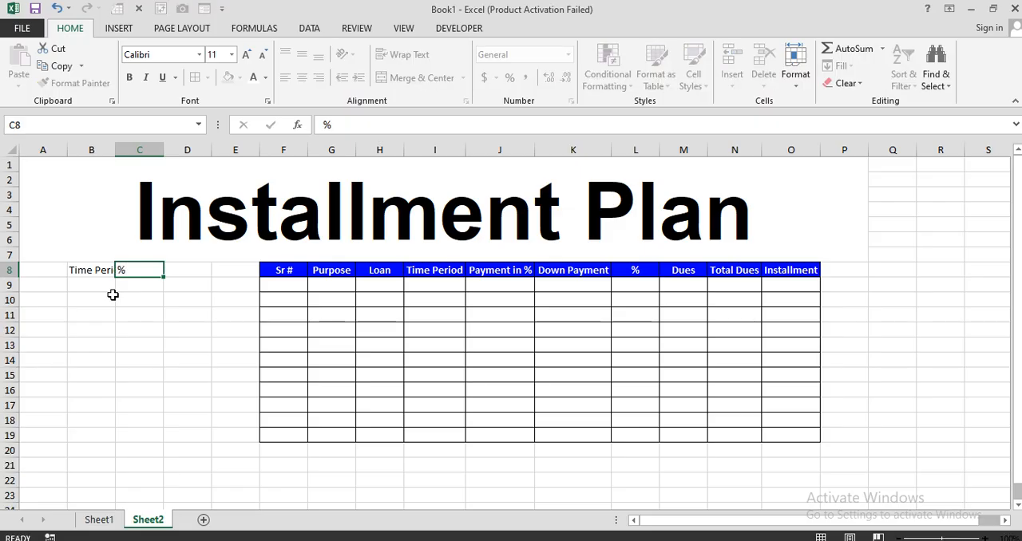
key(Tab)
double_click(115, 150)
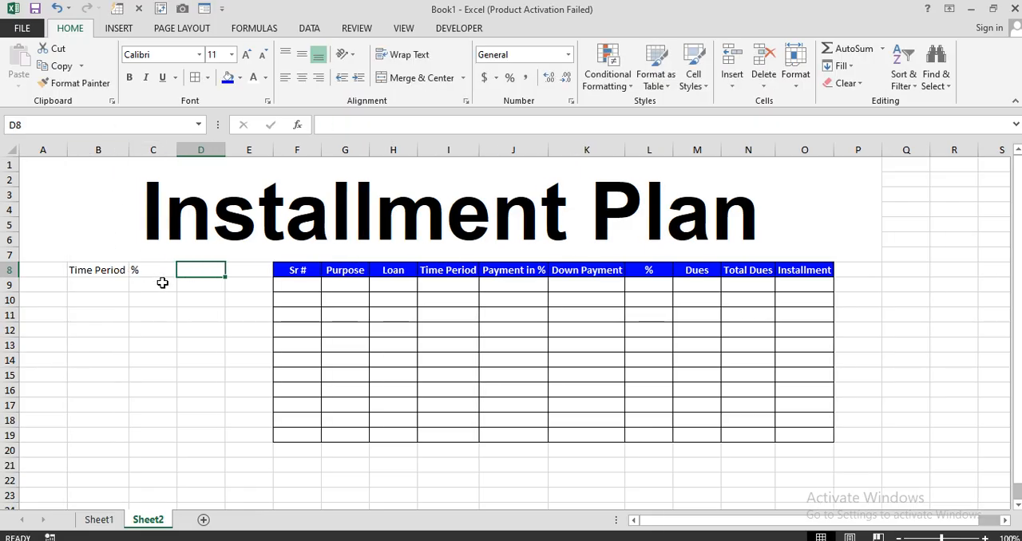
Narrow the empty columns D and E, and apply all borders to the range B8:C13
mouse_move(206, 150)
mouse_down()
mouse_move(242, 150)
mouse_move(199, 150)
mouse_up()
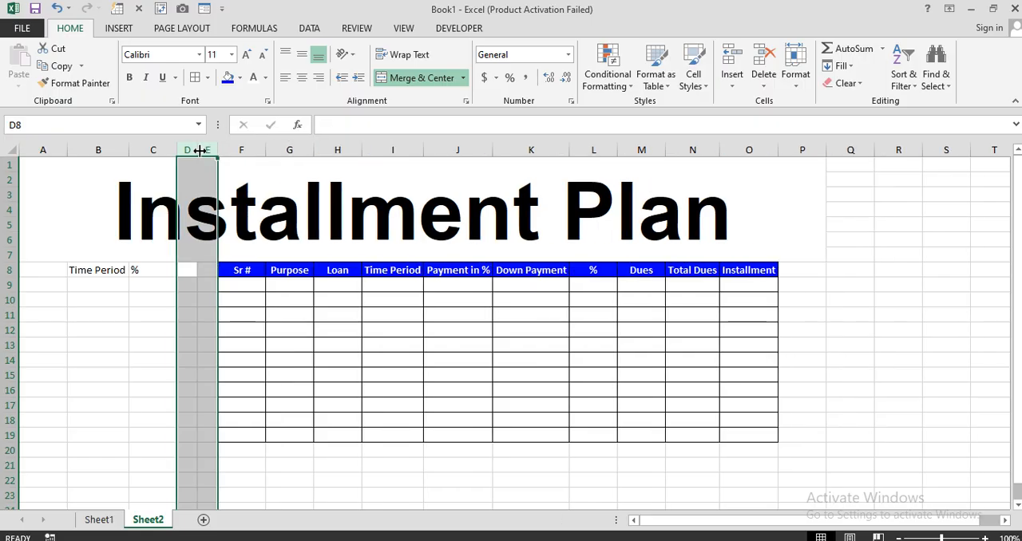
drag(100, 272, 160, 280)
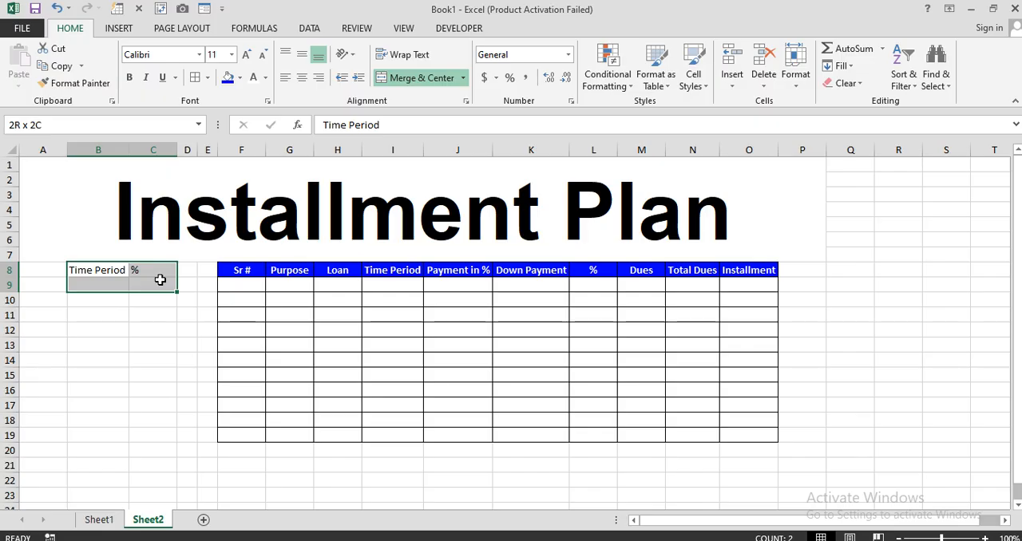
drag(160, 279, 161, 351)
click(194, 77)
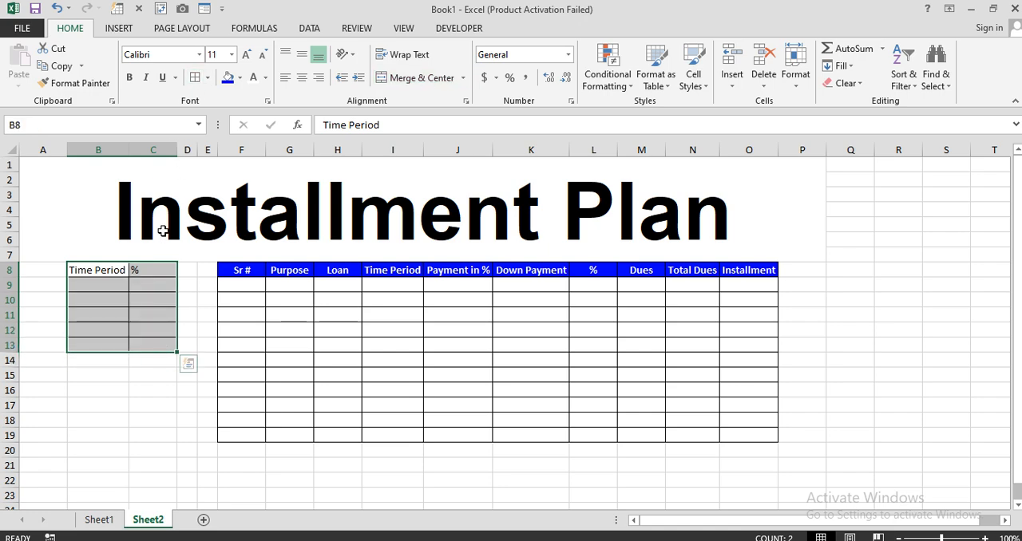
Format the headings in B8:C8 as bold white text on a bright blue fill
click(108, 273)
drag(140, 274, 151, 274)
click(129, 78)
click(227, 77)
click(254, 78)
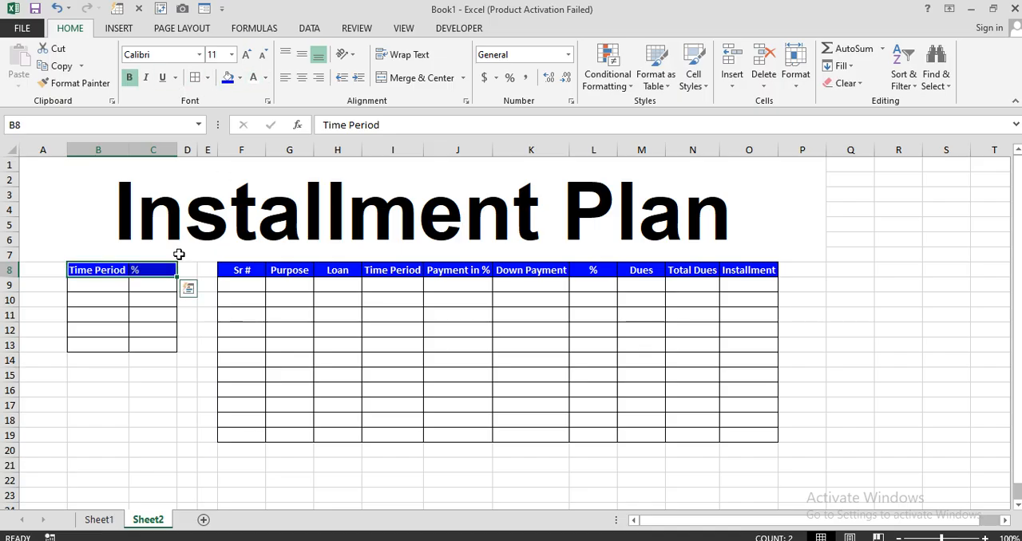
click(114, 285)
text(6)
key(Return)
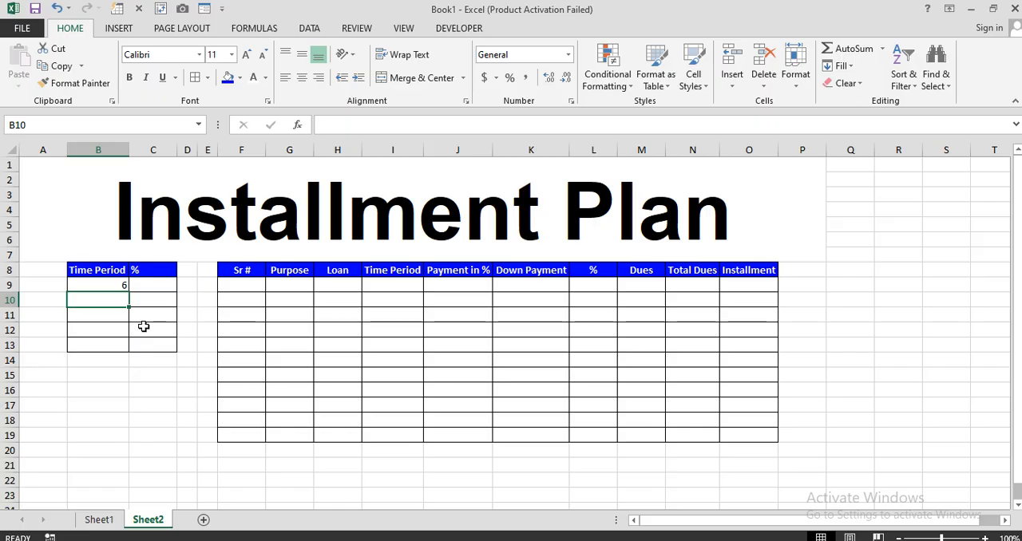
key(BackSpace)
Enter the time periods 3, 4, 6, 8 and 9 in cells B9 to B13
key(Up)
text(3)
key(Return)
text(4)
key(Return)
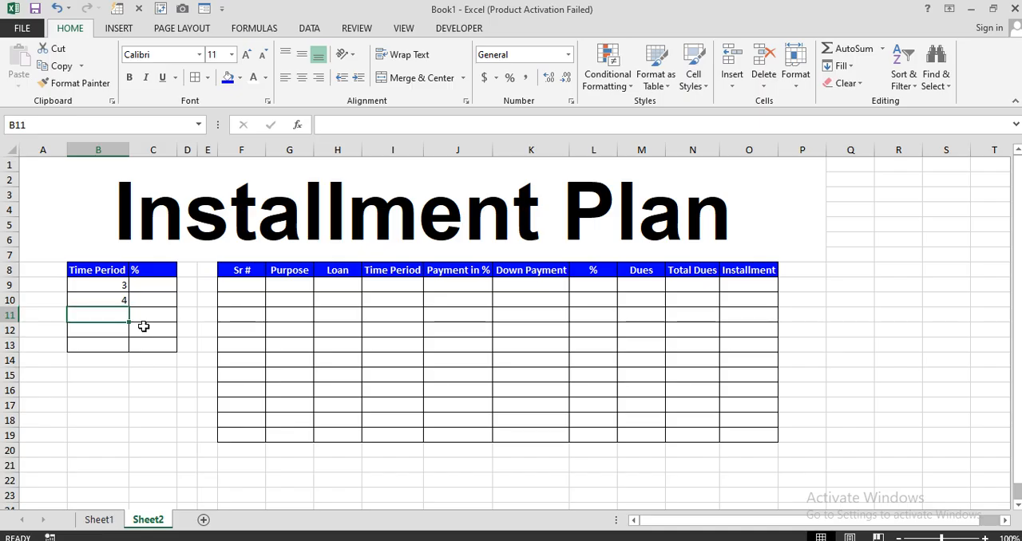
text(6)
key(Return)
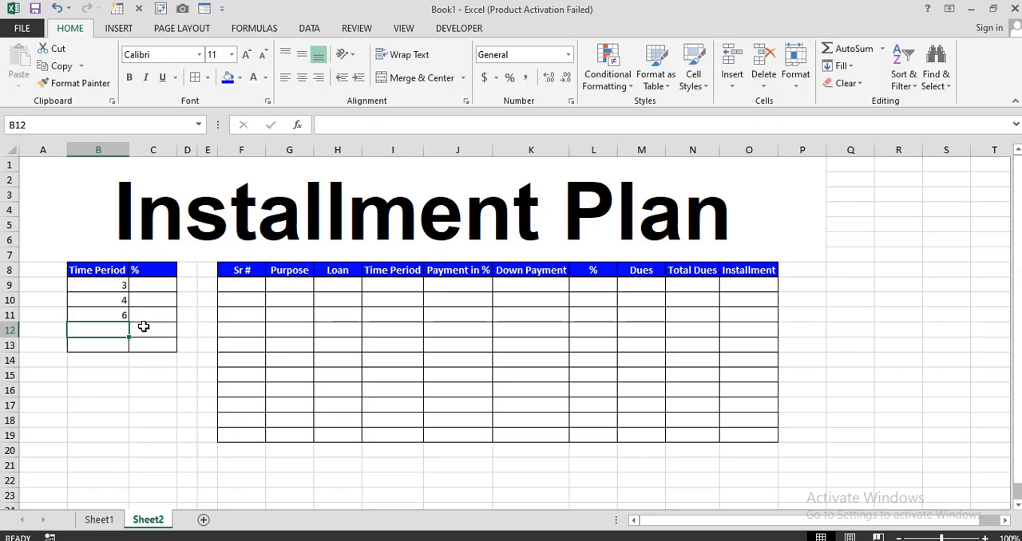
text(8)
key(Return)
text(9)
key(Return)
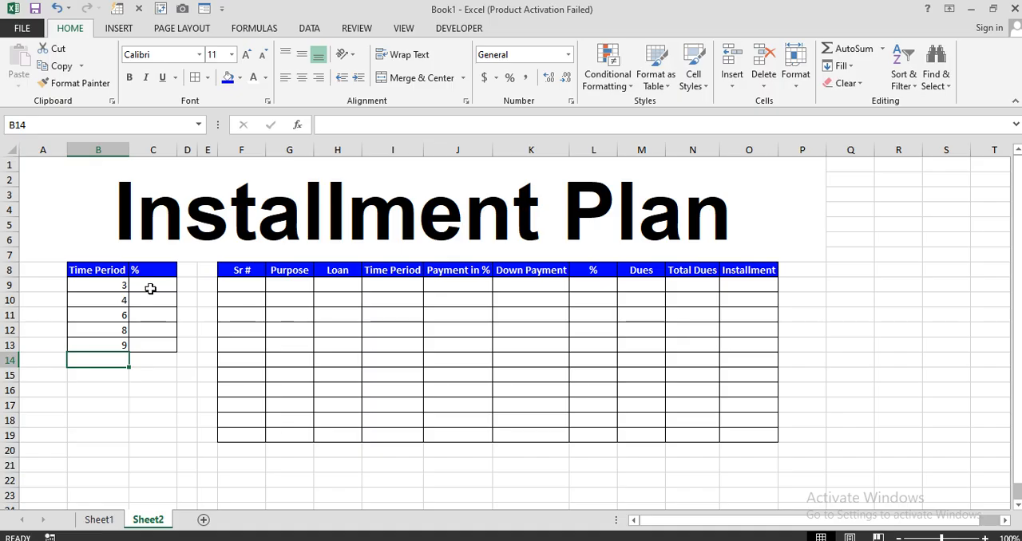
Enter 1% in C9 as the percentage for the 3-period row
click(150, 288)
text(1)
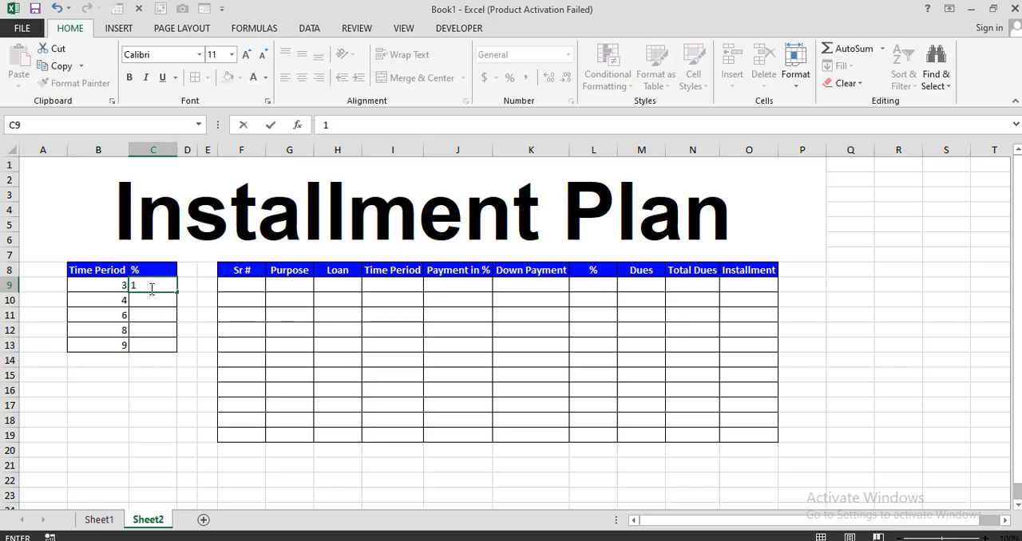
text(%)
key(Return)
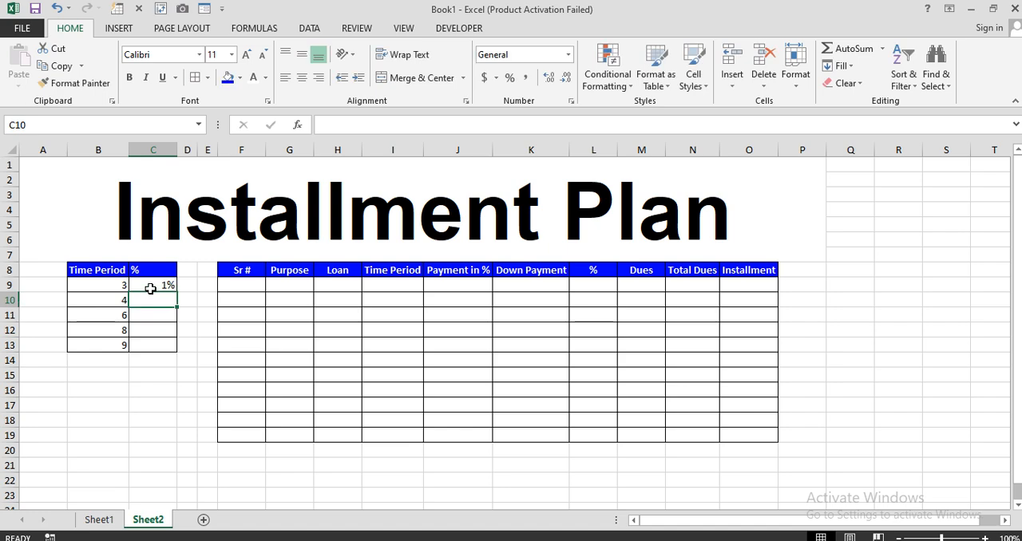
Try 1.5% as the percentage in C9, and set it back to 1%
double_click(163, 288)
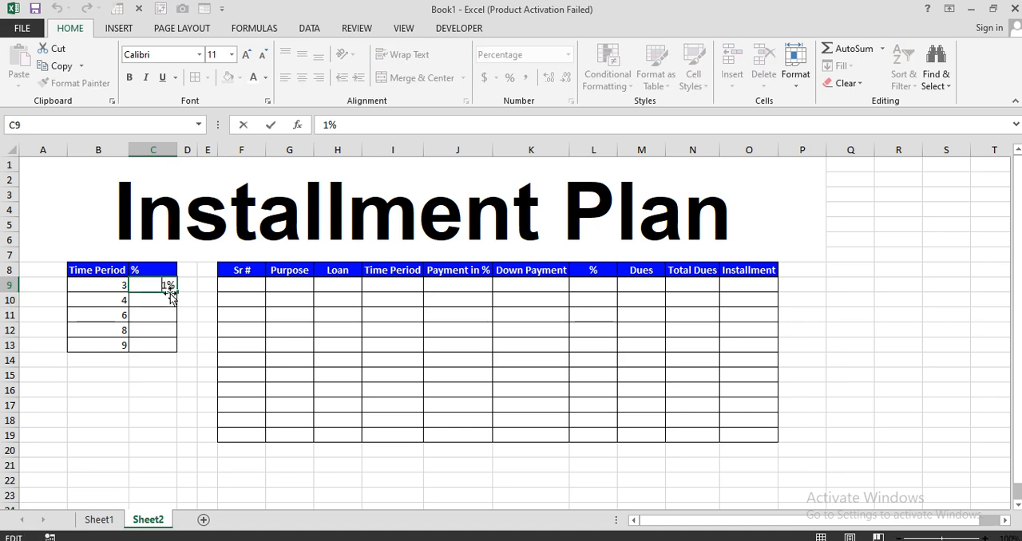
text(.5)
key(ctrl+Return)
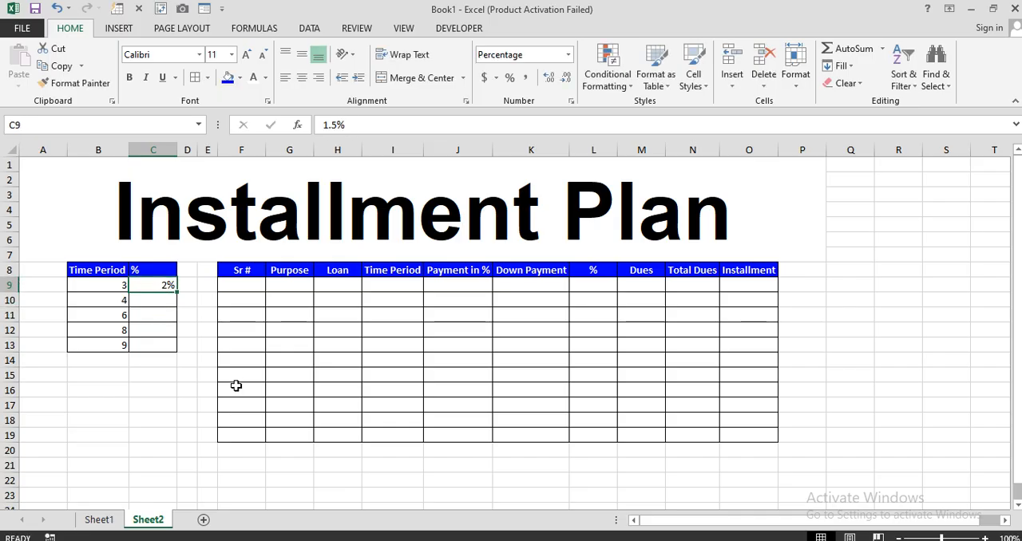
text(1)
key(Return)
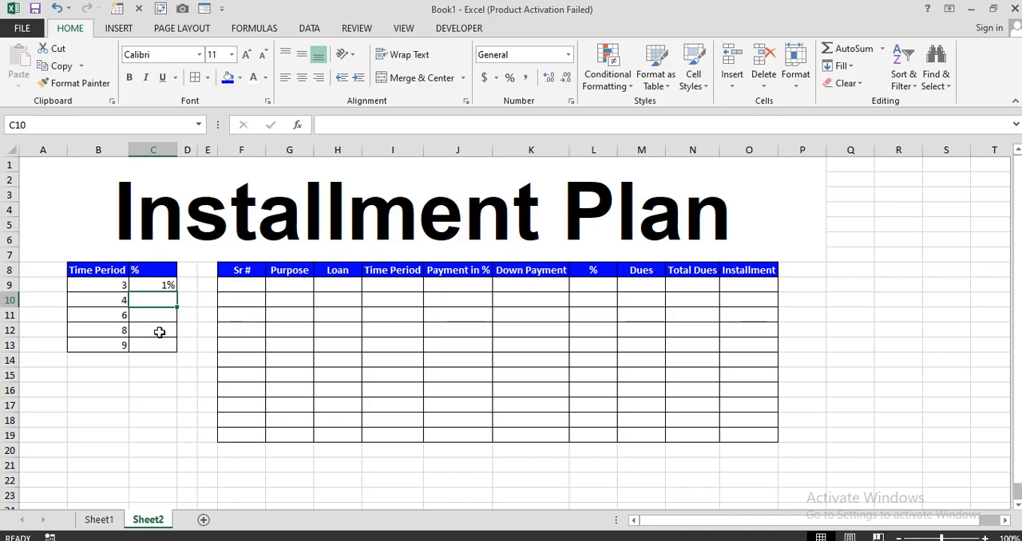
Enter the percentages 2%, 3%, 5% and 8% in cells C10 to C13
text(2%)
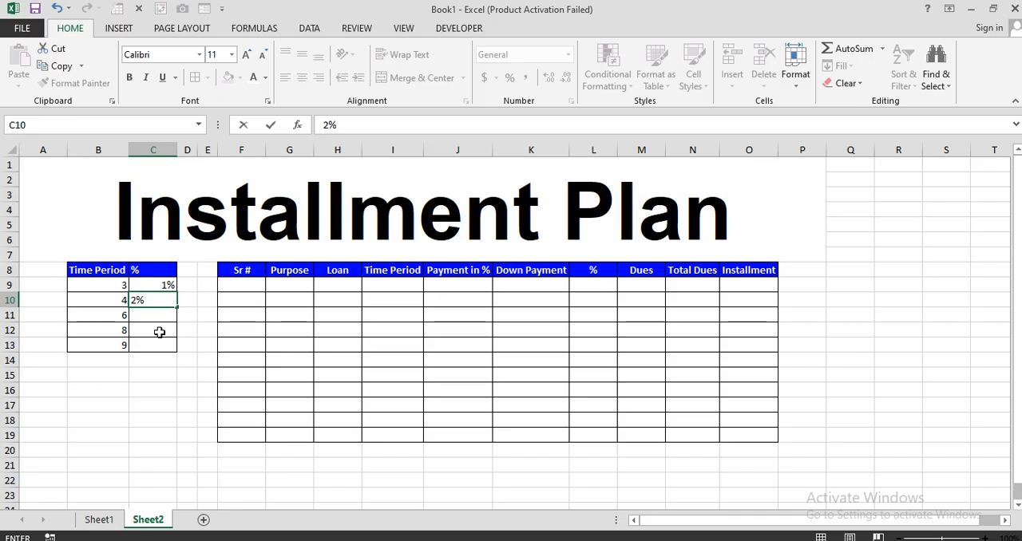
key(Return)
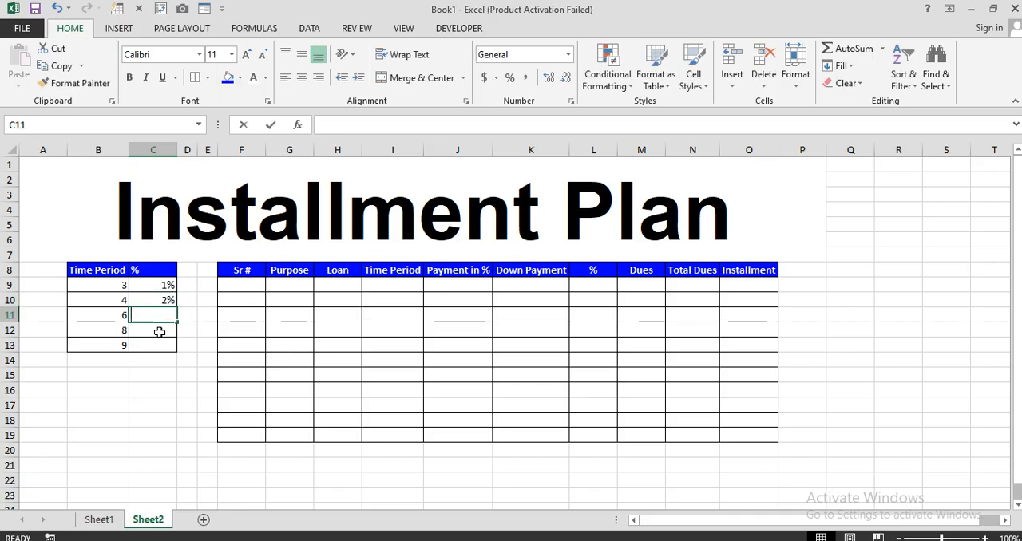
text(3%)
key(Return)
text(5)
key(Return)
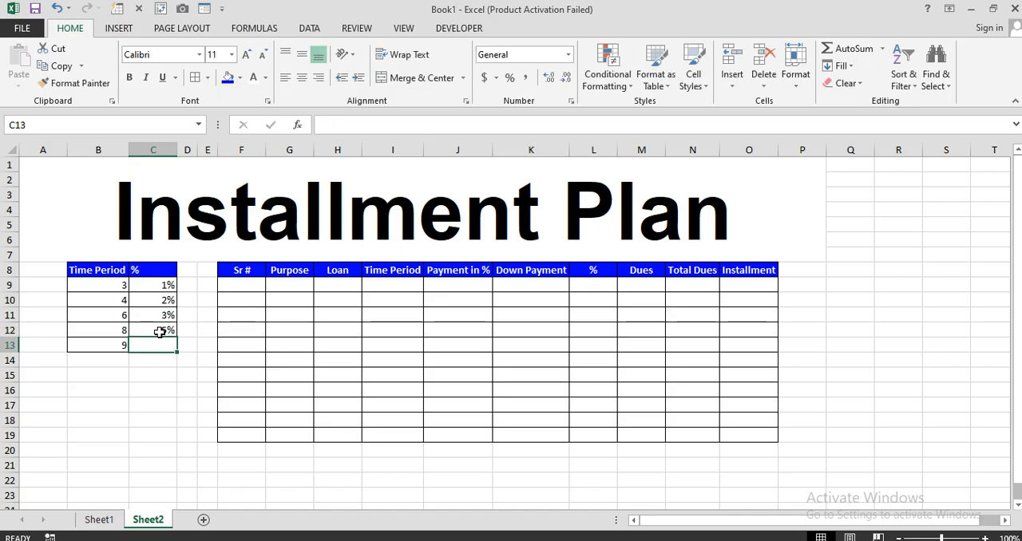
text(8%)
key(Return)
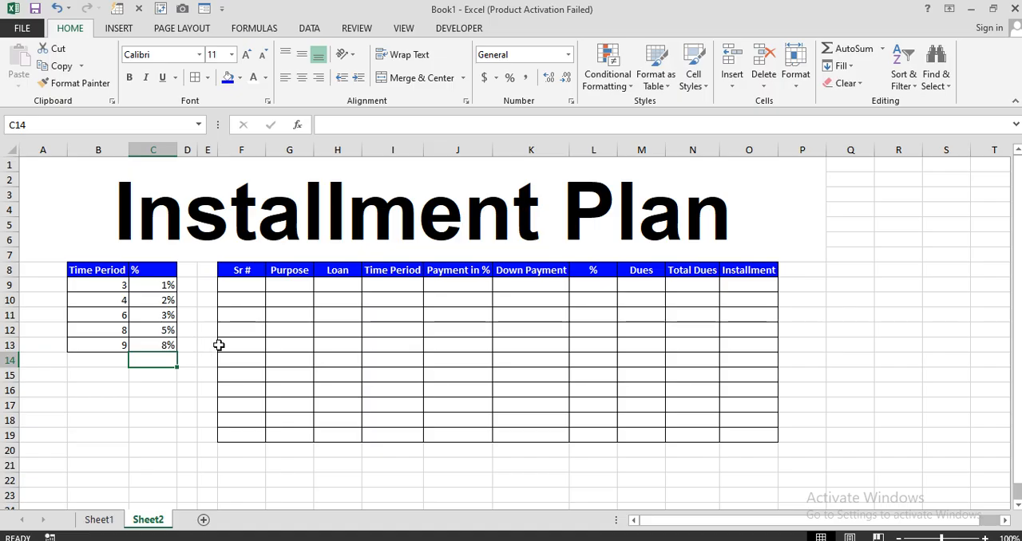
Enter 1 as the first serial number in F9 of the installment table
ctrl+scroll(220, 345, up, 1)
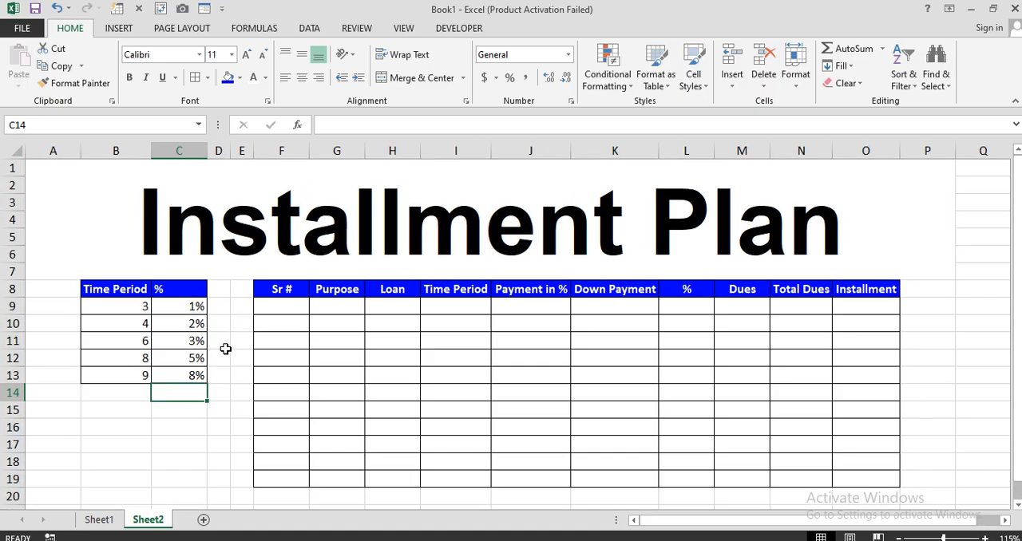
scroll(231, 359, down, 1)
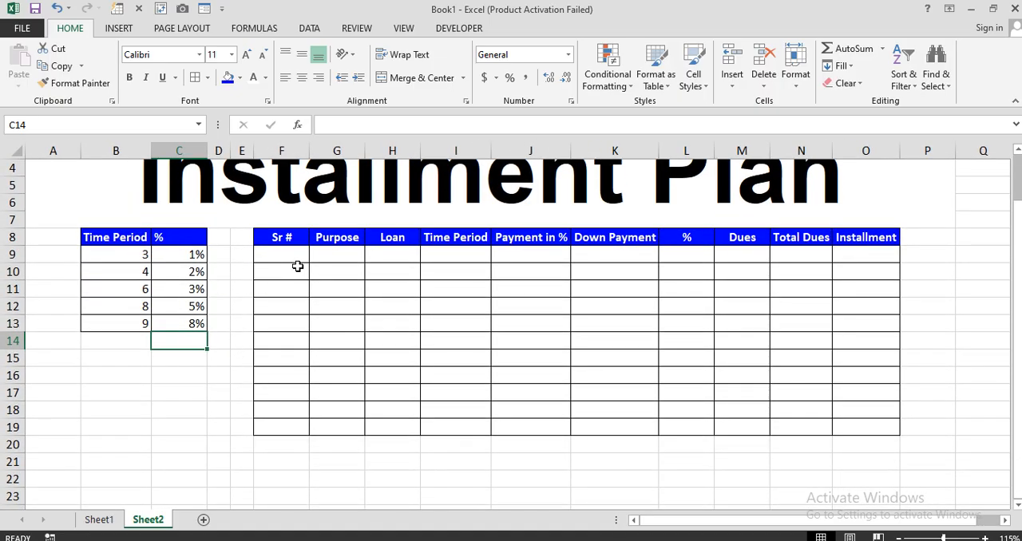
drag(141, 257, 195, 317)
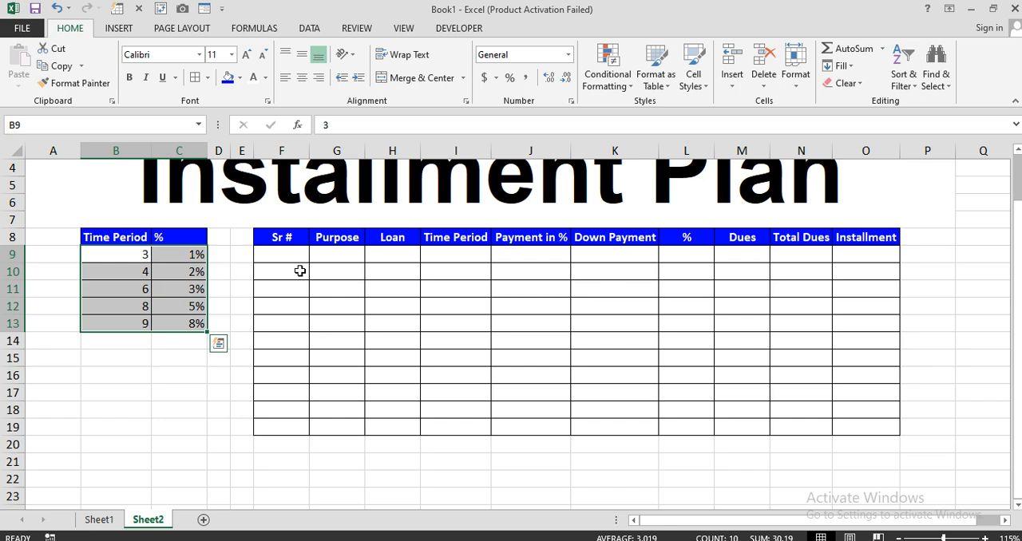
click(297, 253)
text(1)
key(Return)
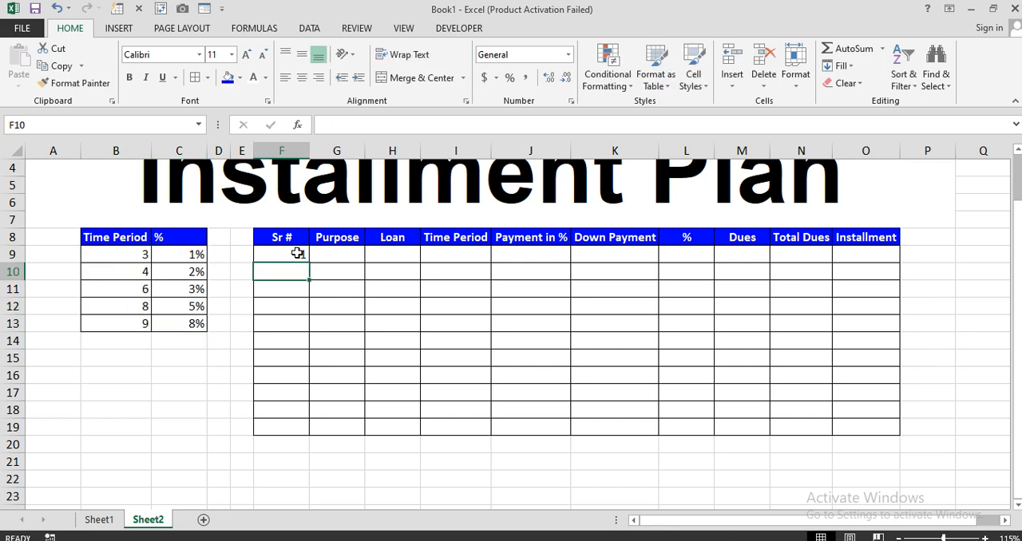
Enter "Plot A" as the purpose in G9 and 1500000 as the loan in H9
click(341, 250)
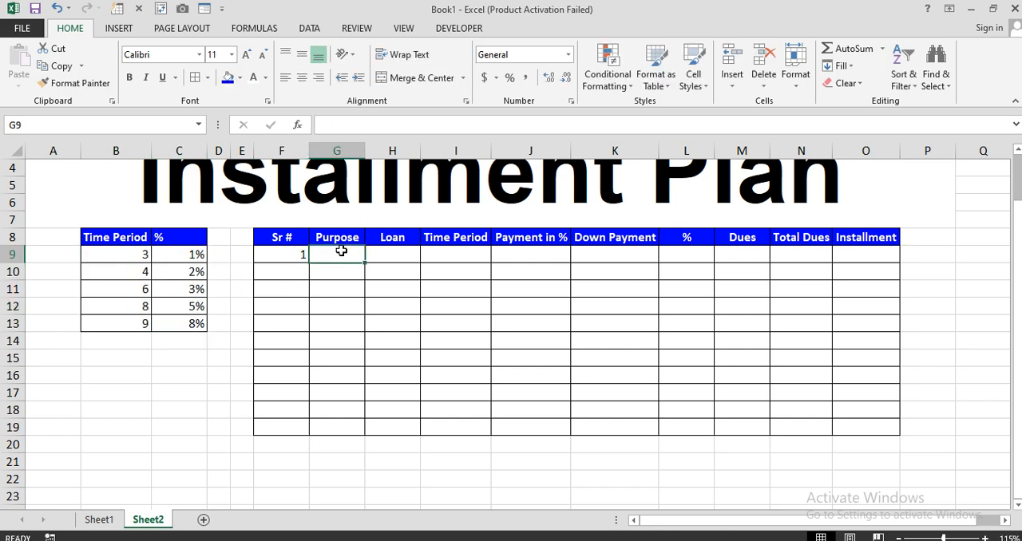
text(Plot A)
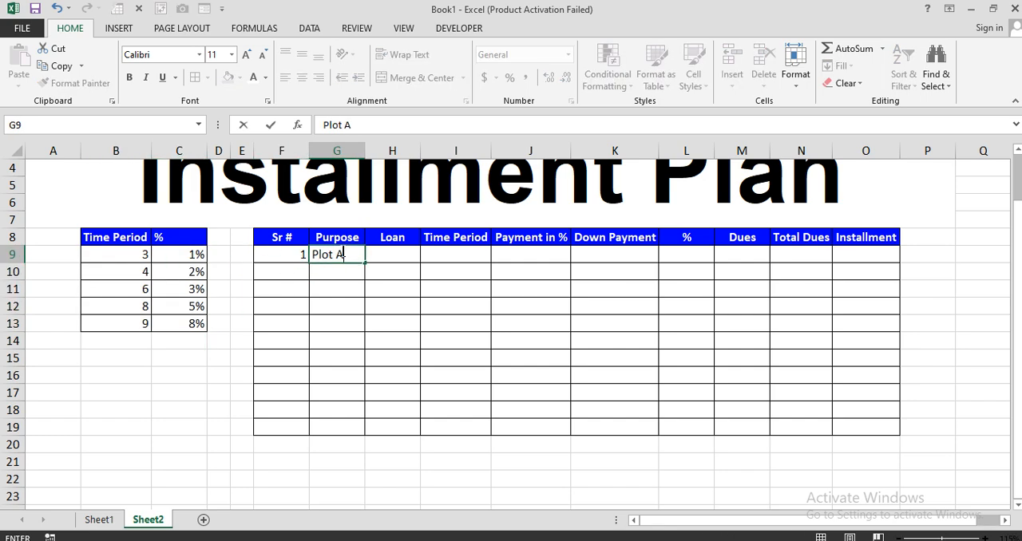
key(Tab)
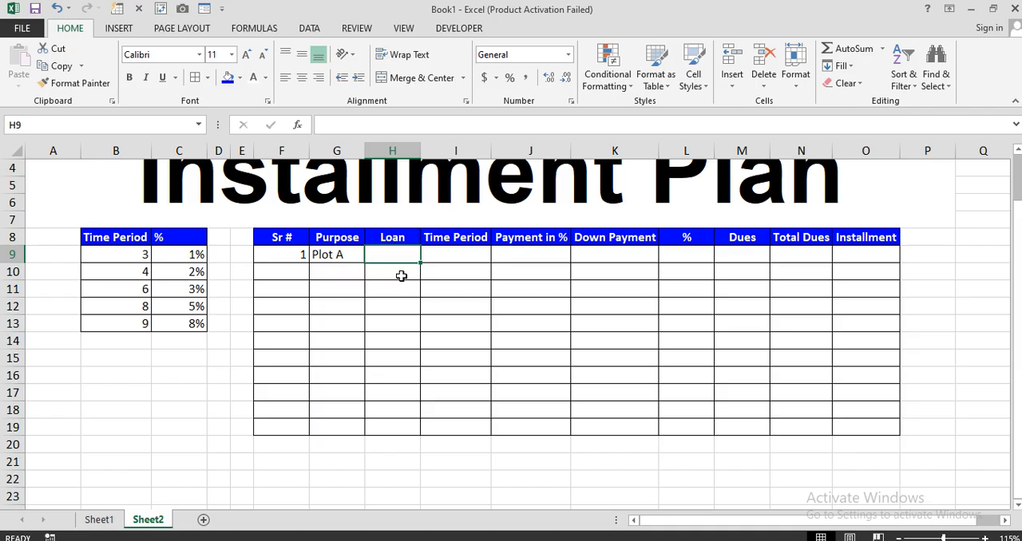
text(150)
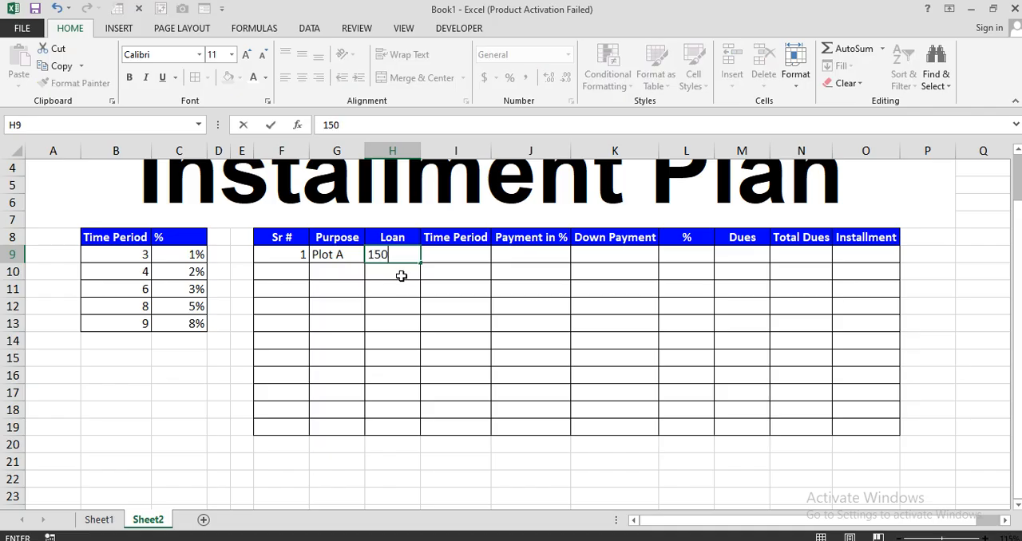
text(00000)
key(Return)
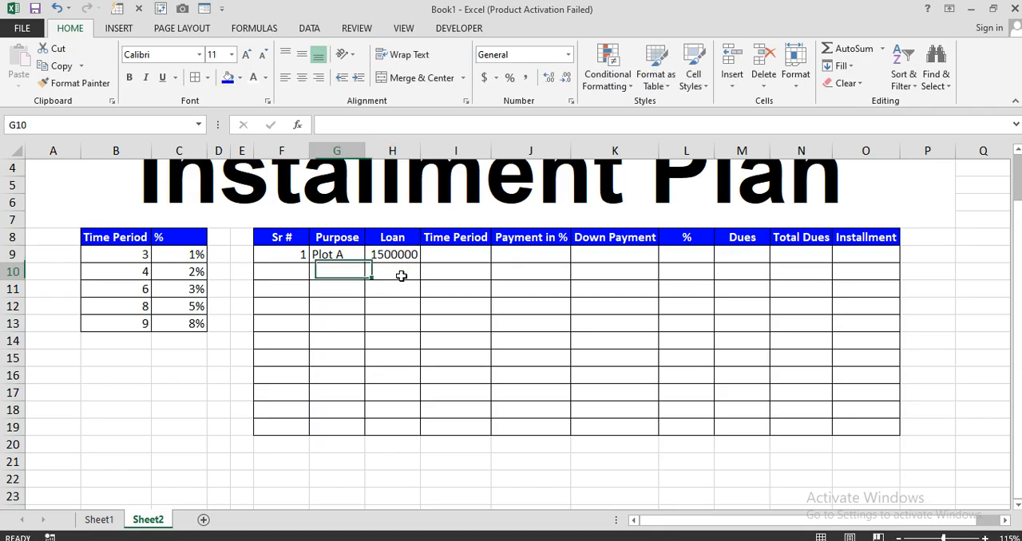
Apply the comma number style to the loan cells H9:H19
drag(406, 254, 405, 429)
click(525, 77)
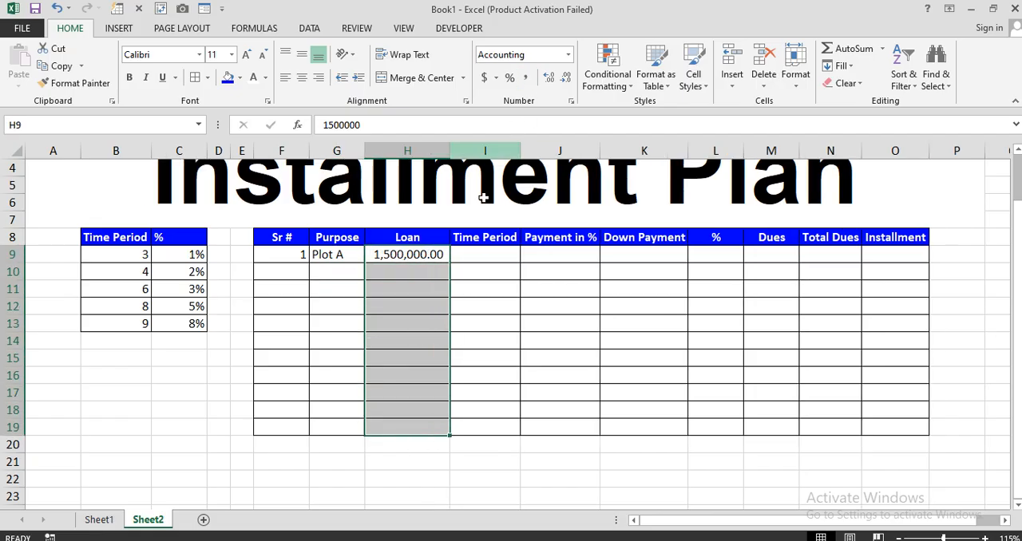
click(464, 340)
click(465, 259)
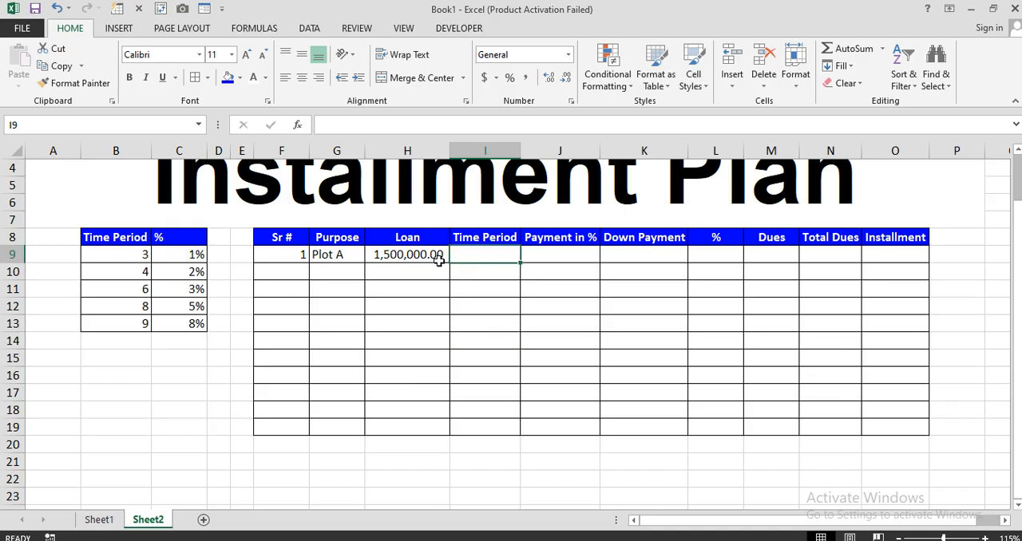
Enter 8 as the time period in I9 for the Plot A loan
click(141, 306)
click(484, 254)
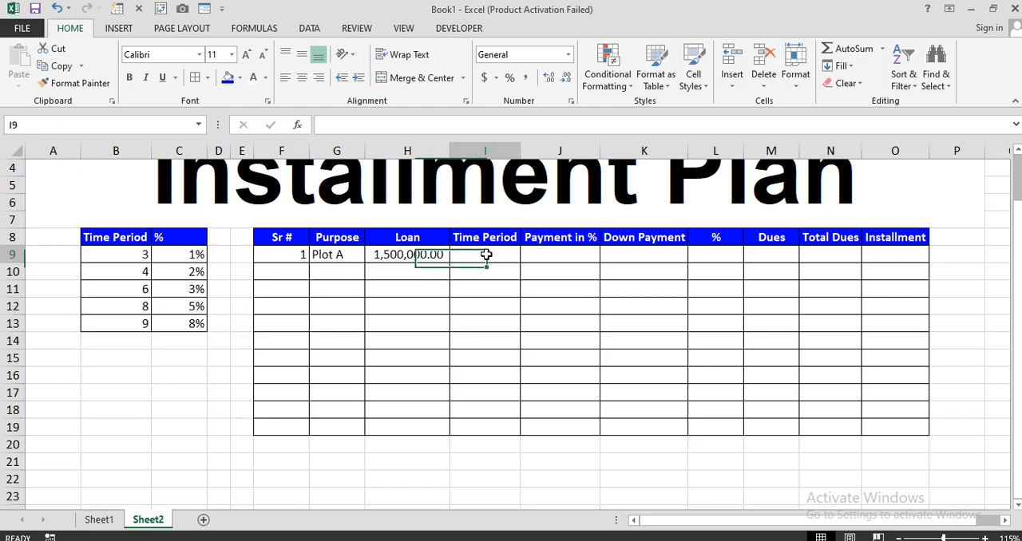
text(8)
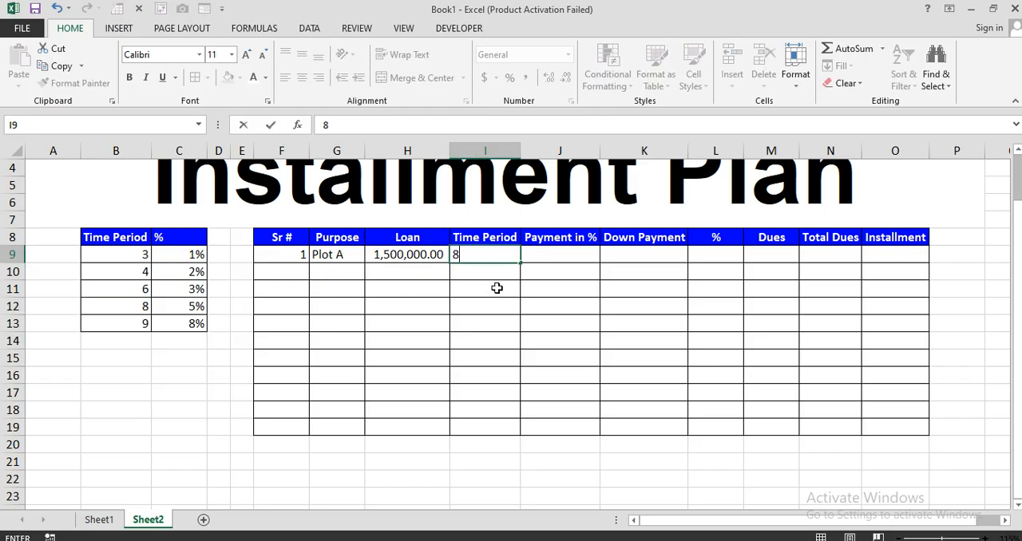
key(Return)
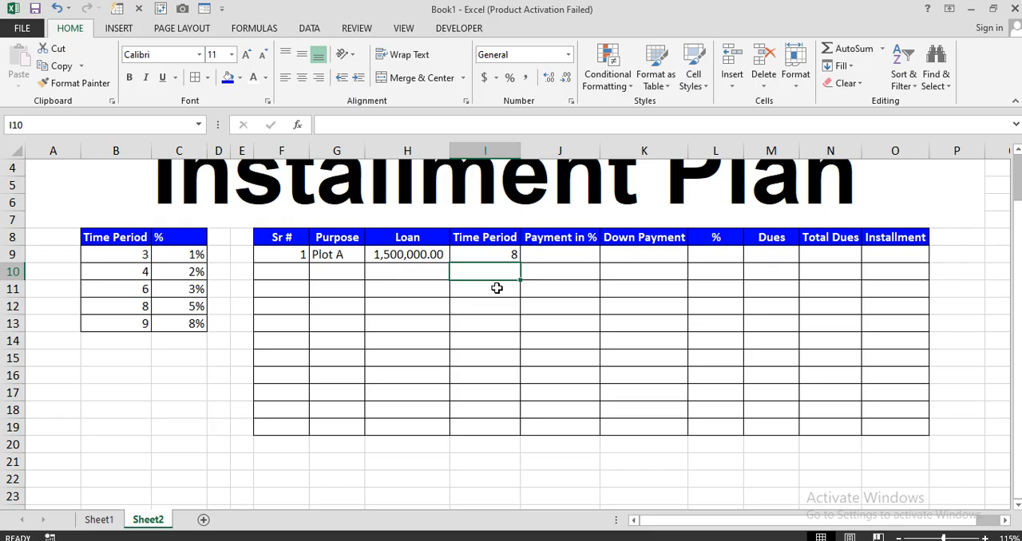
Enter 30% as the Payment in % value in J9
click(547, 256)
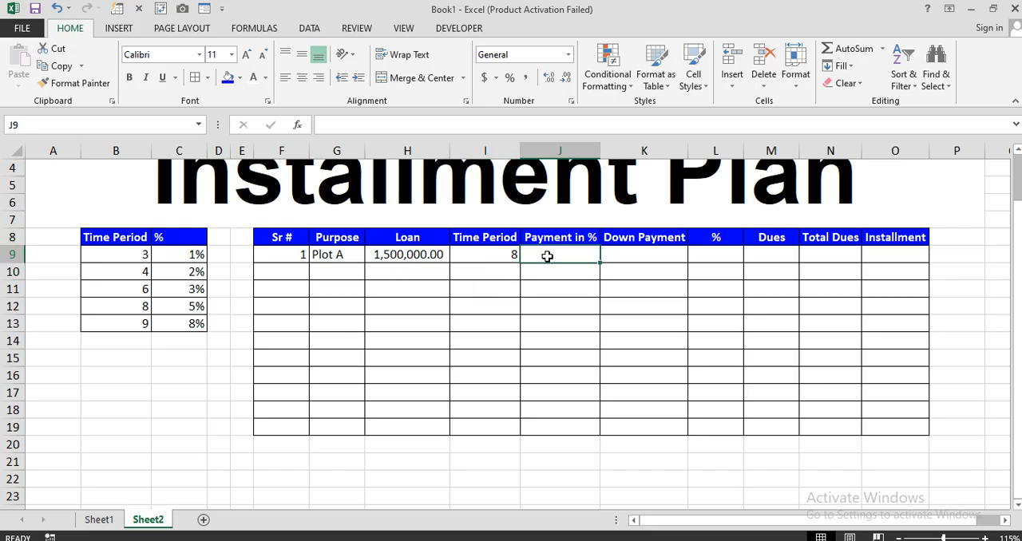
click(644, 252)
click(575, 252)
text(30)
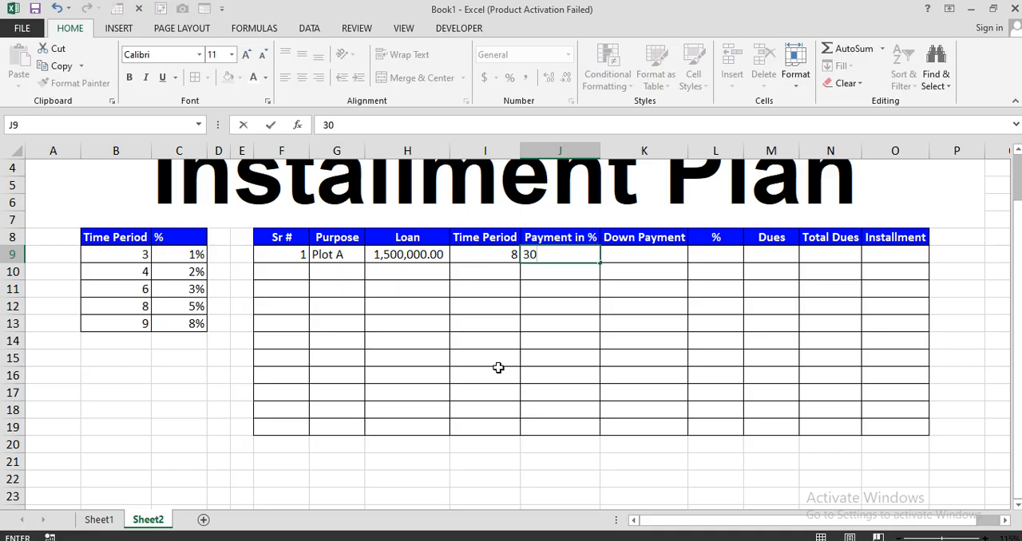
text(%)
key(Return)
Calculate the down payment in K9 with the formula =J9*H9
click(649, 258)
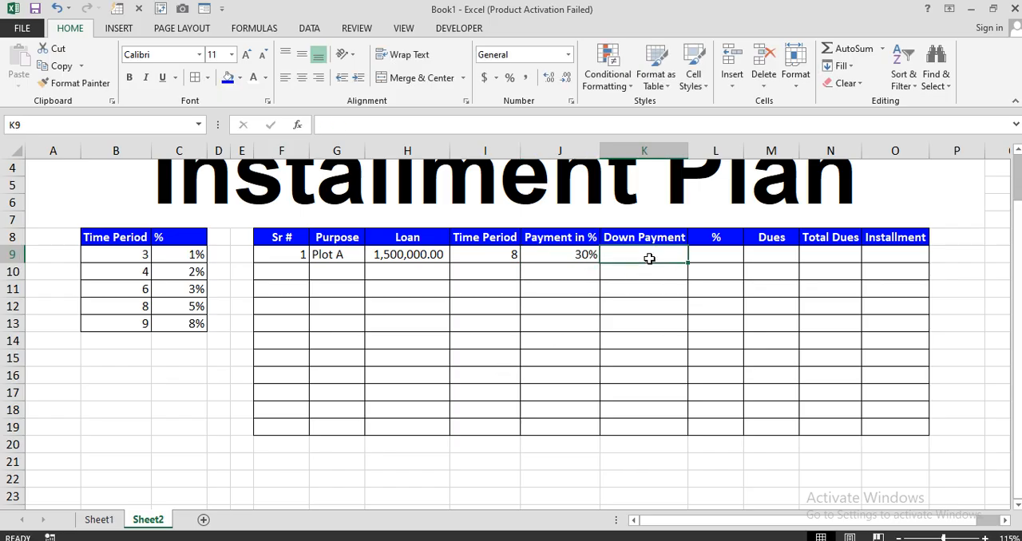
text(=)
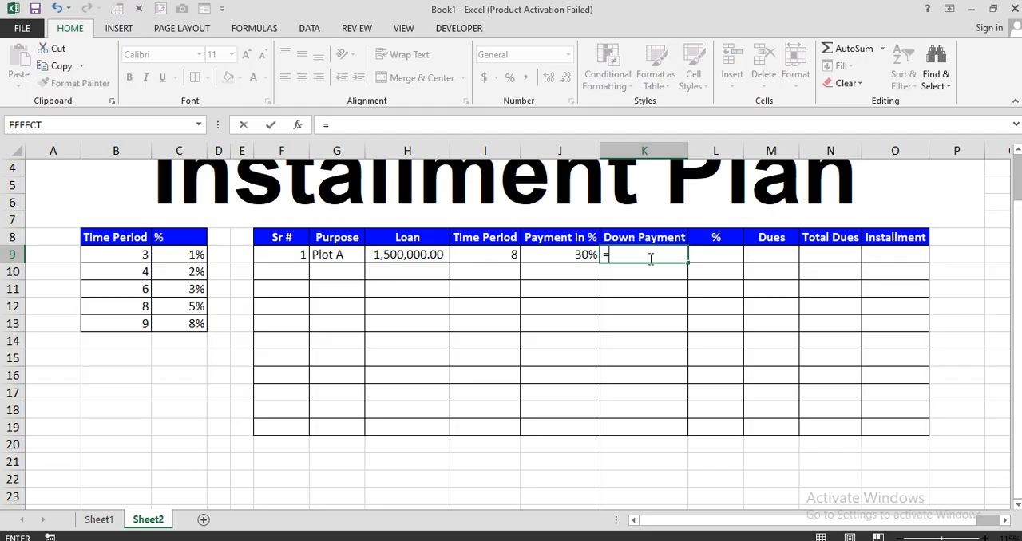
click(553, 256)
text(*)
click(413, 256)
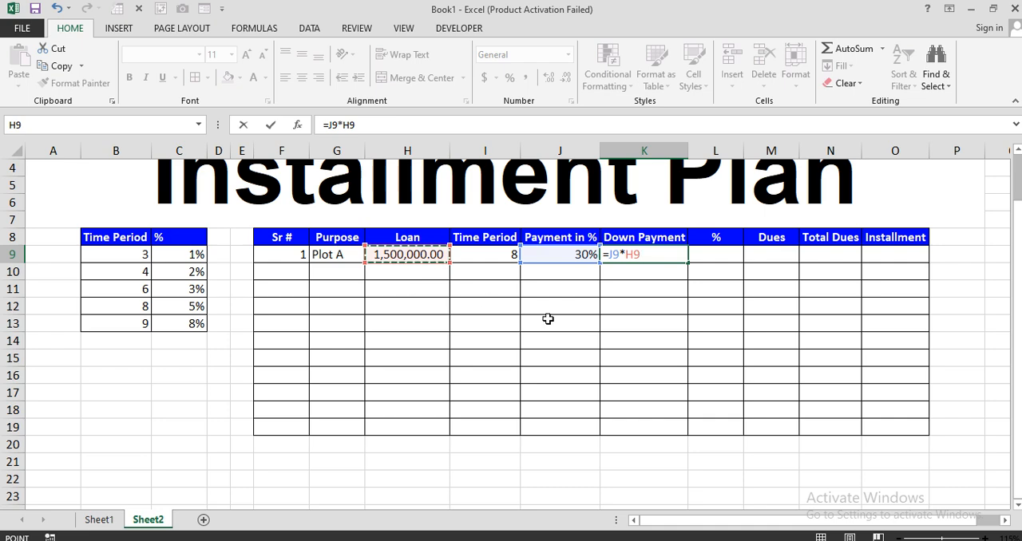
key(Return)
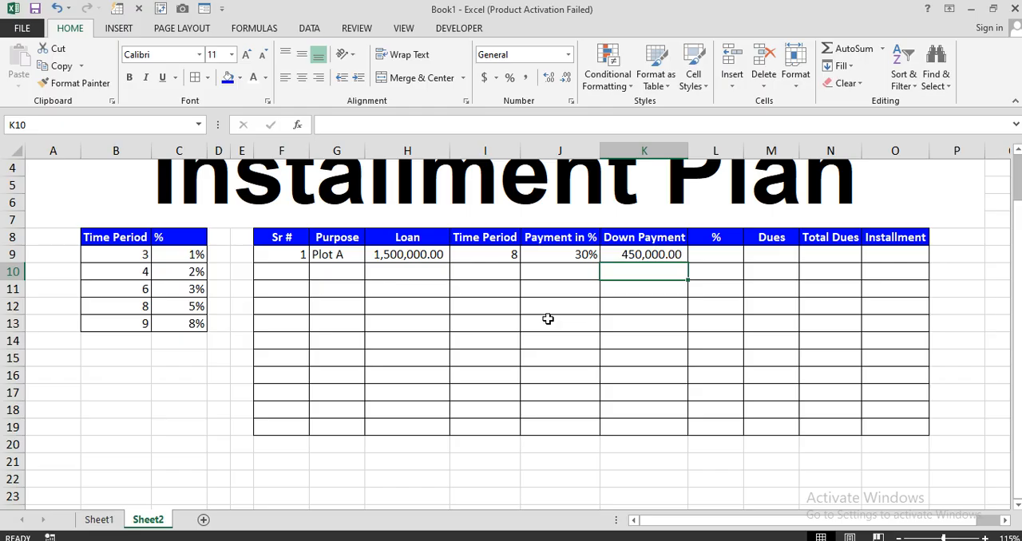
click(645, 254)
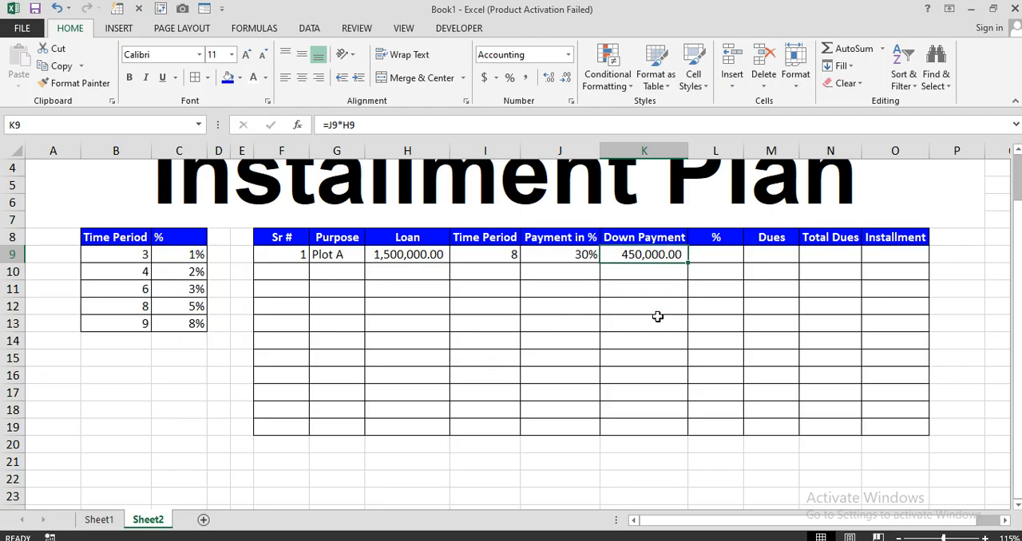
Begin an IF formula in L9 that returns $C$9 when the time period I9 equals $B$9
click(709, 254)
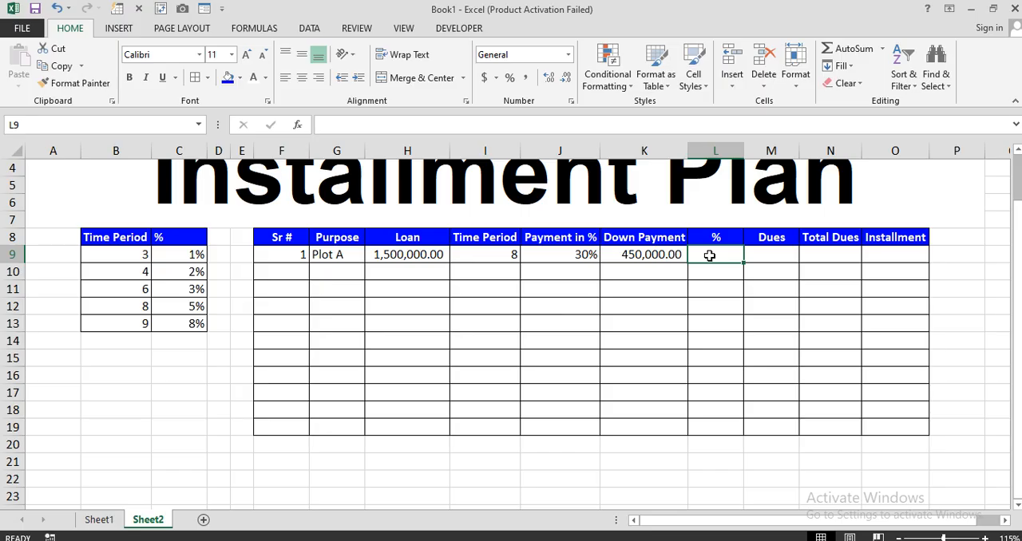
drag(124, 256, 178, 325)
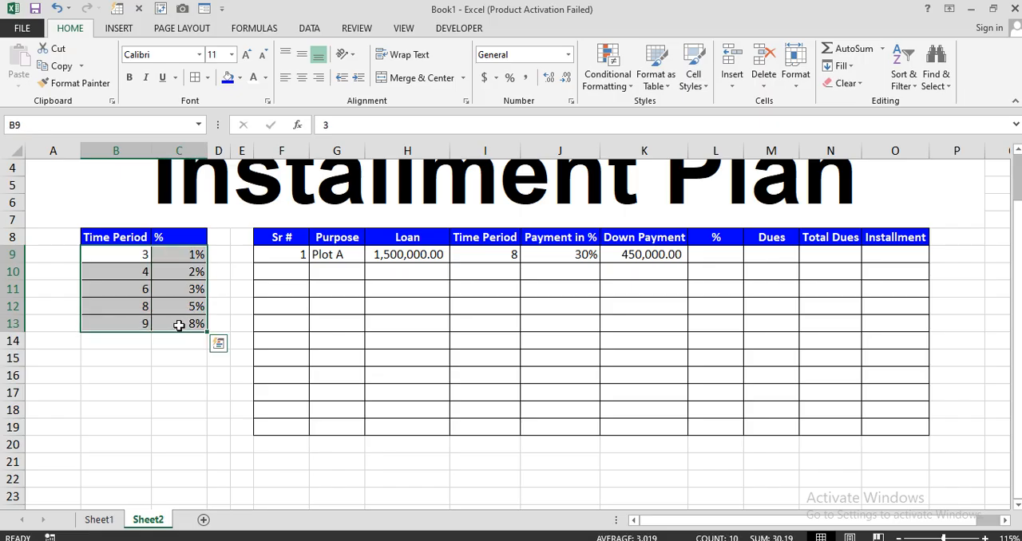
click(707, 255)
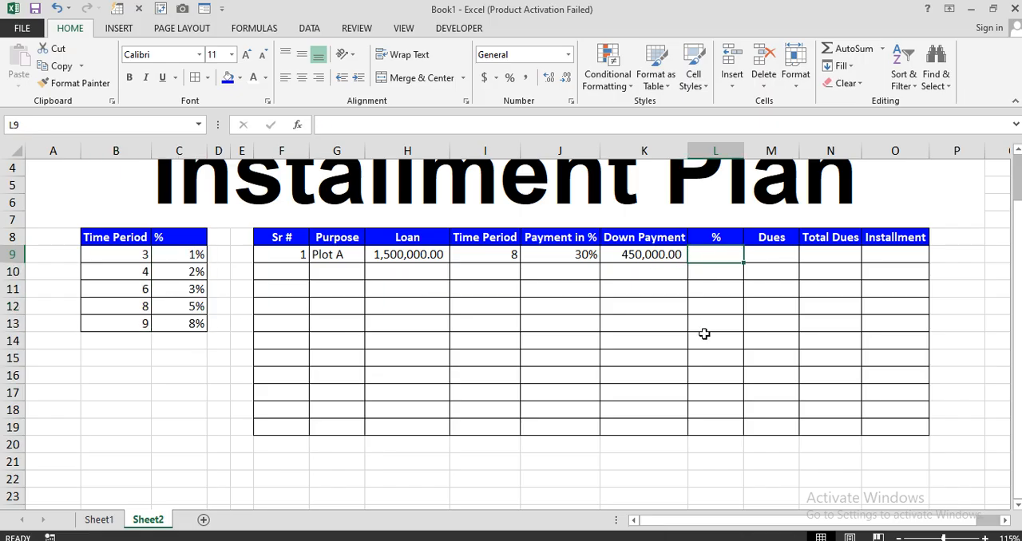
text(=if)
key(Tab)
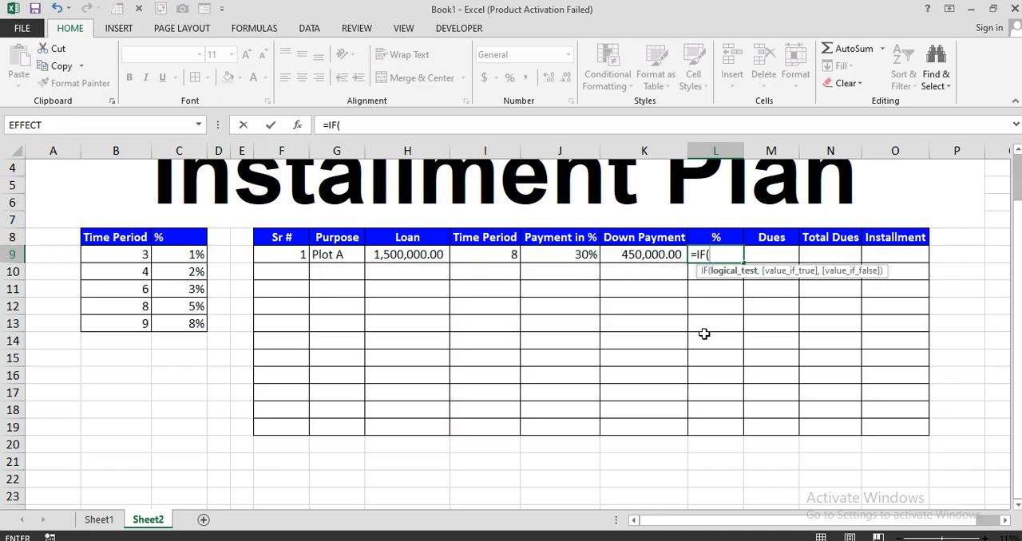
click(491, 254)
text(=)
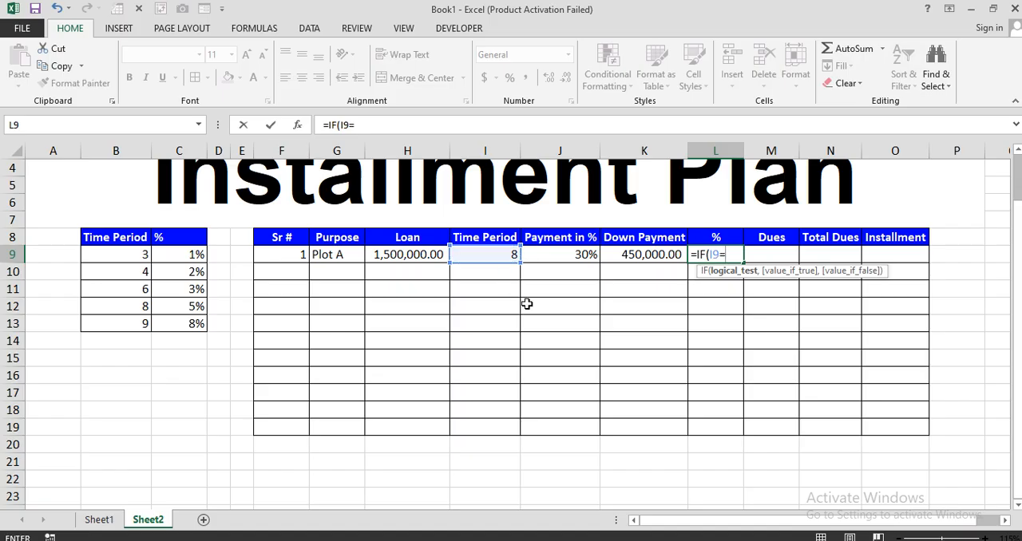
click(126, 253)
key(F4)
text(,)
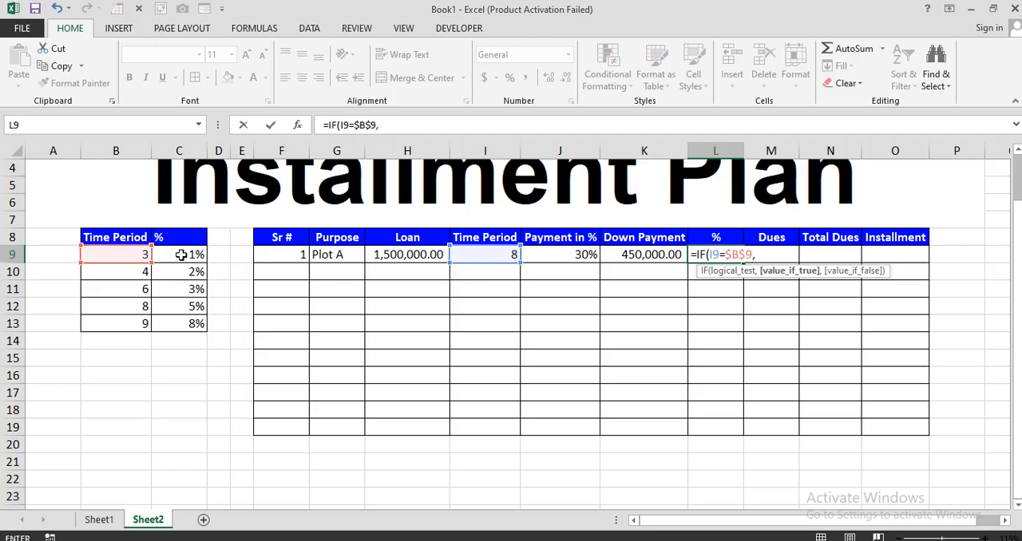
click(181, 254)
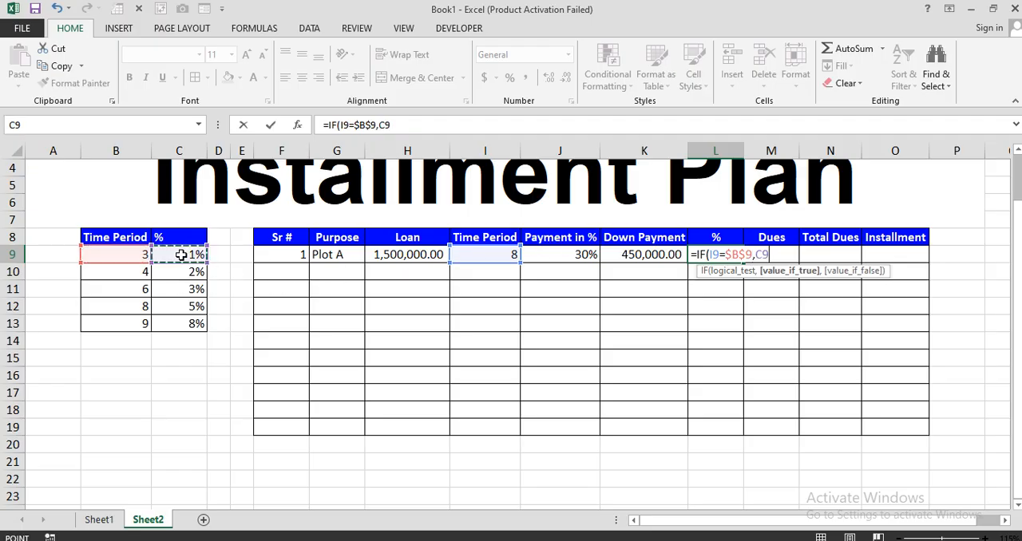
key(F4)
Nest a second IF in the L9 formula that returns $C$10 when I9 equals $B$10
text(,IF()
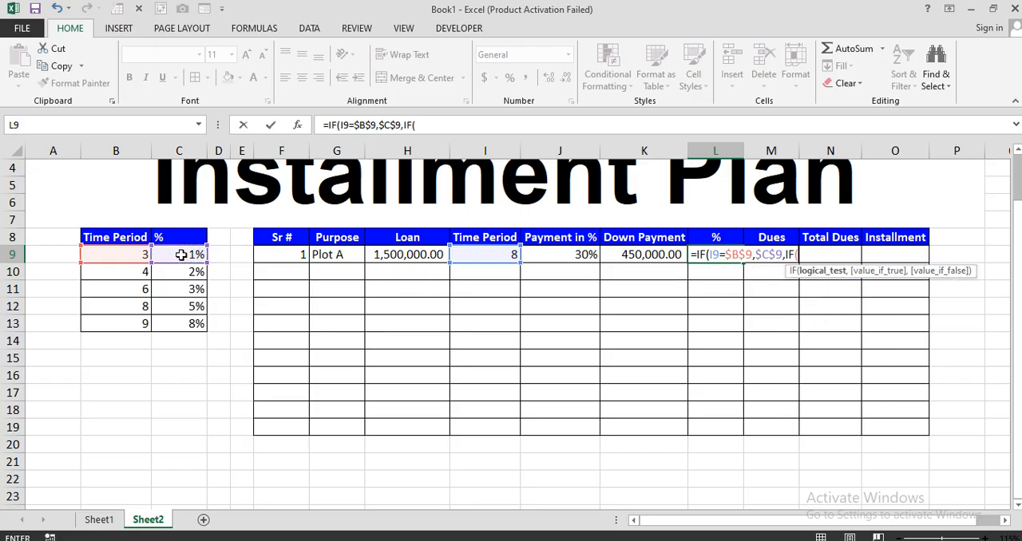
click(483, 255)
text(=)
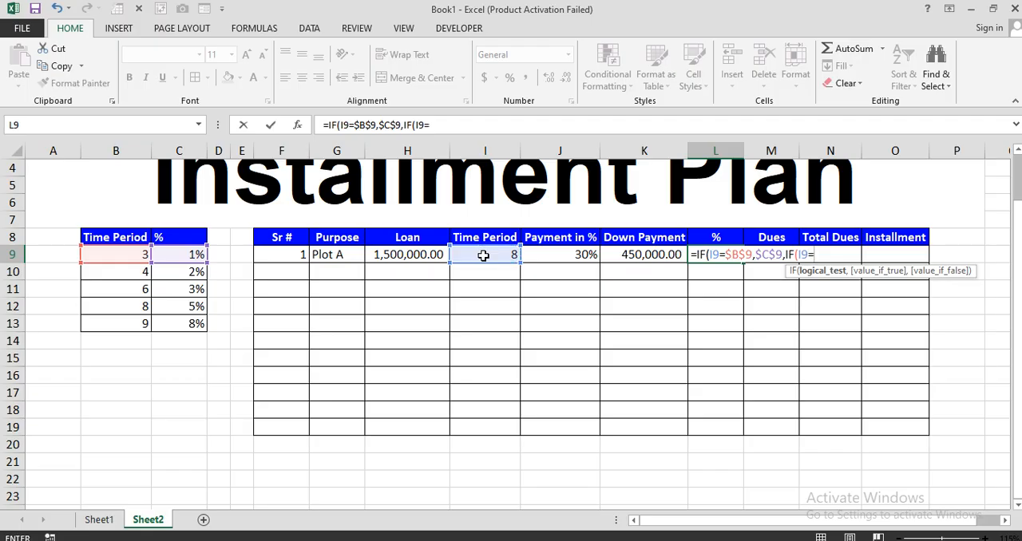
click(121, 277)
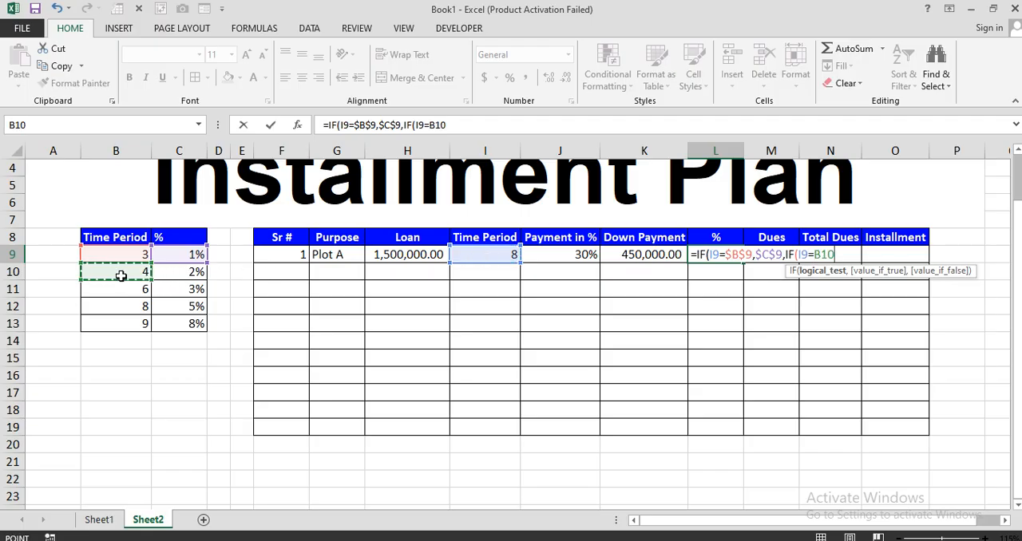
key(F4)
text(,)
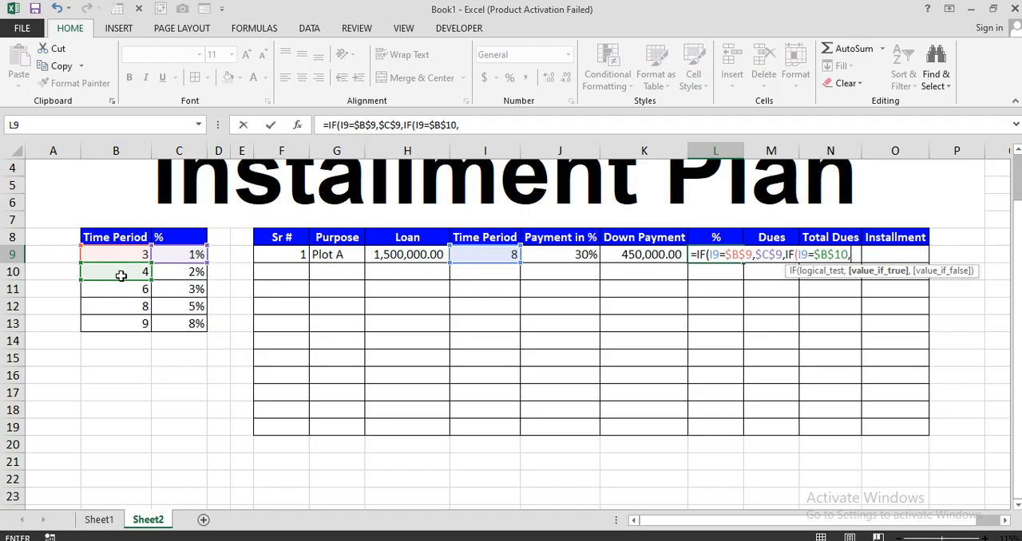
click(184, 276)
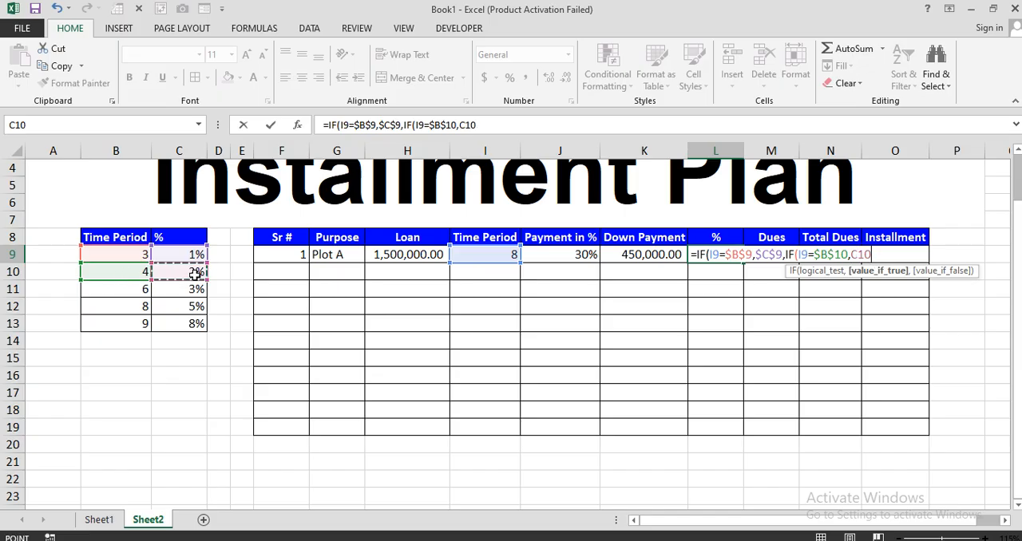
key(F4)
Nest a third IF in the L9 formula that returns $C$11 when I9 equals $B$11
text(,IF()
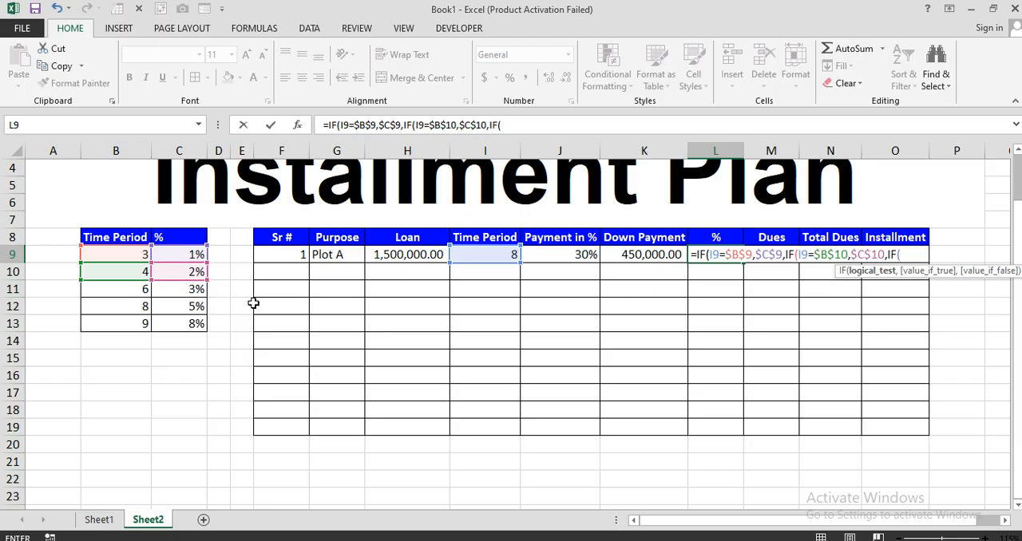
click(479, 254)
text(=)
click(125, 290)
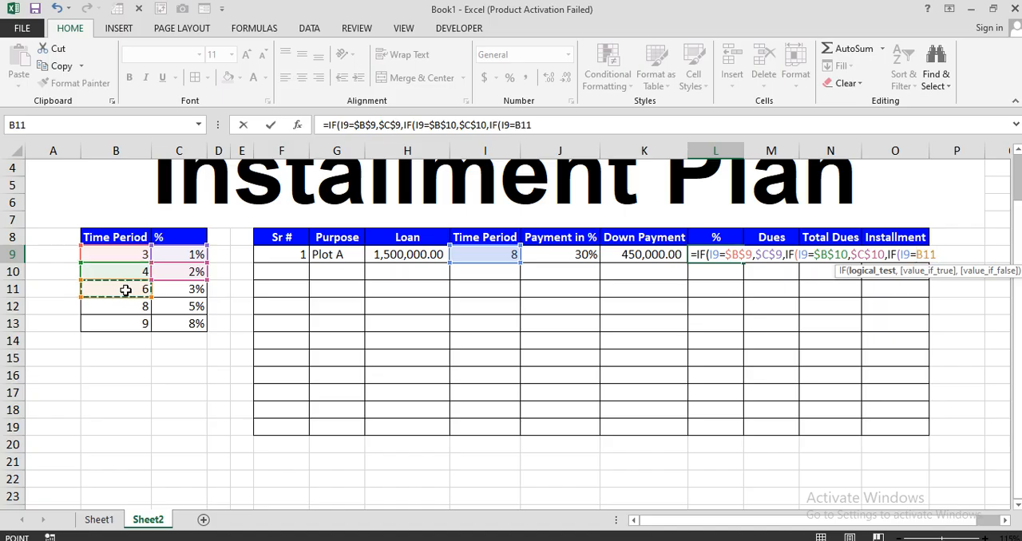
key(F4)
text(,)
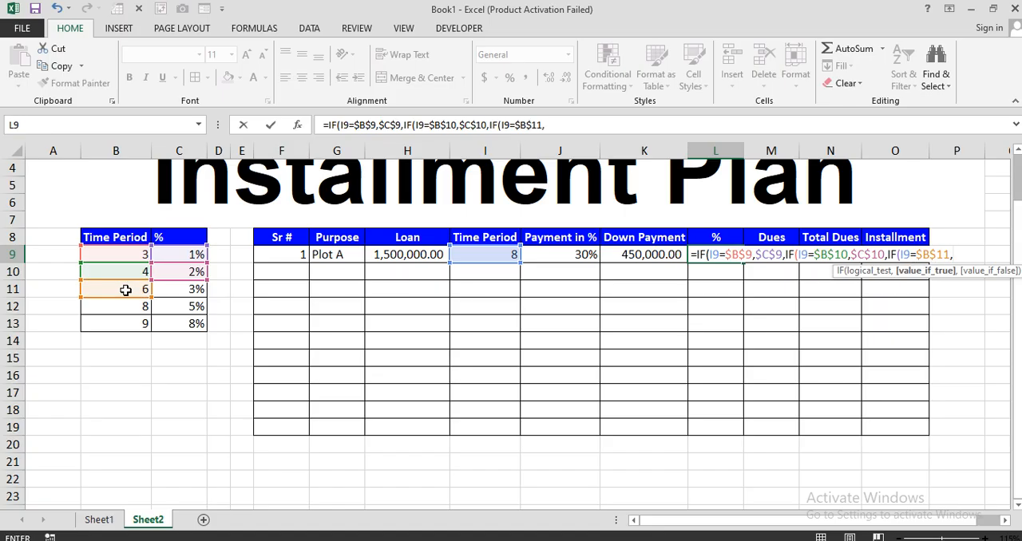
click(185, 291)
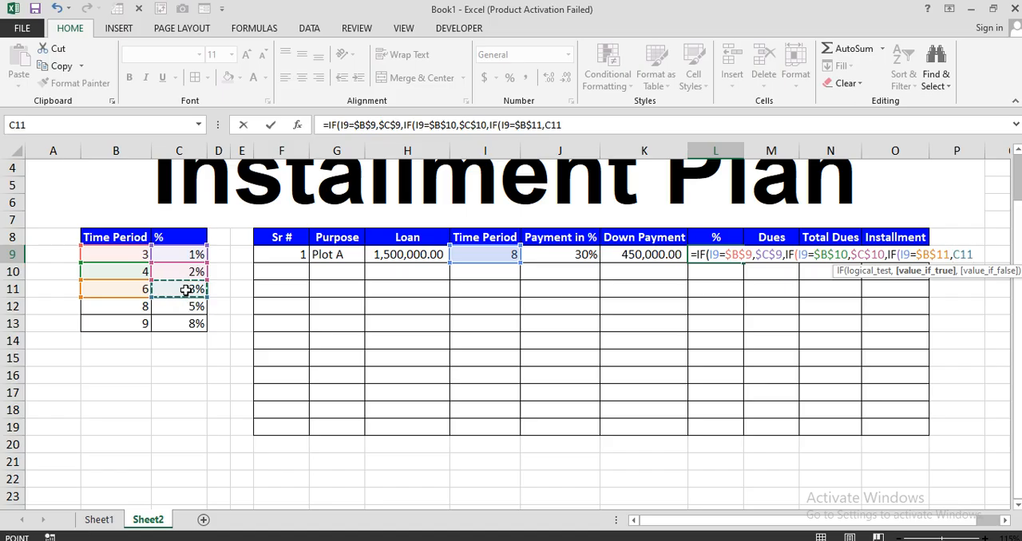
key(F4)
Nest a fourth IF in the L9 formula that returns $C$12 when I9 equals $B$12
text(,IF()
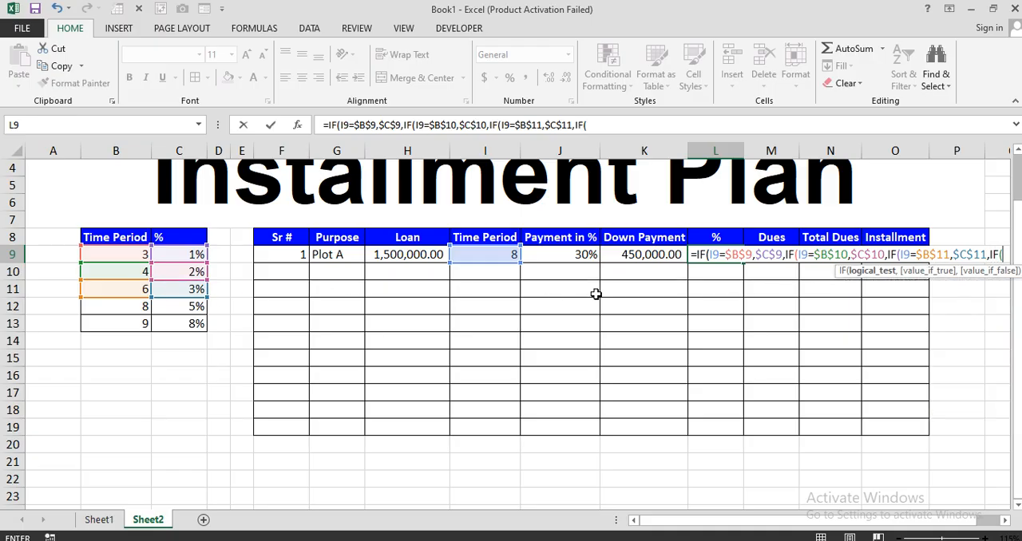
click(483, 254)
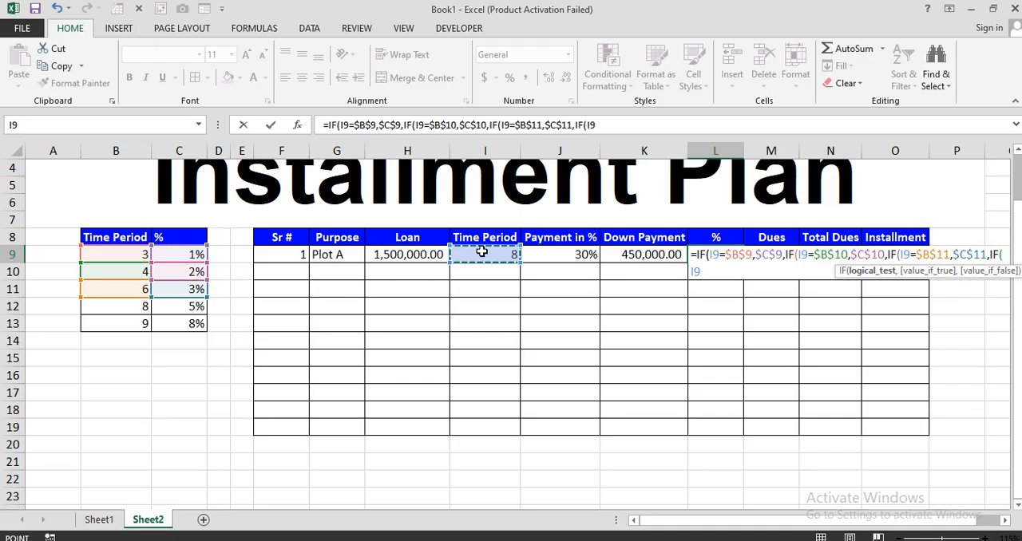
text(=)
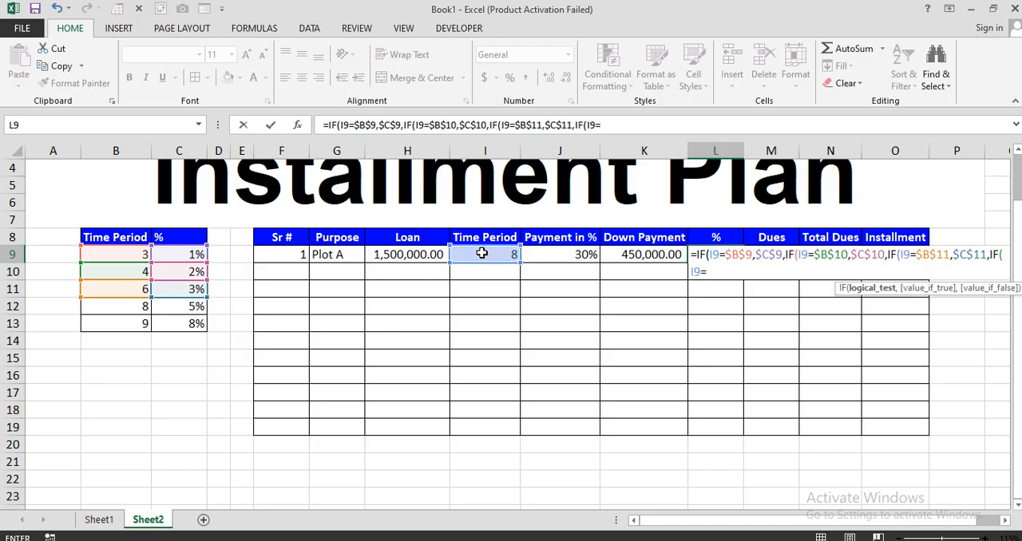
click(139, 308)
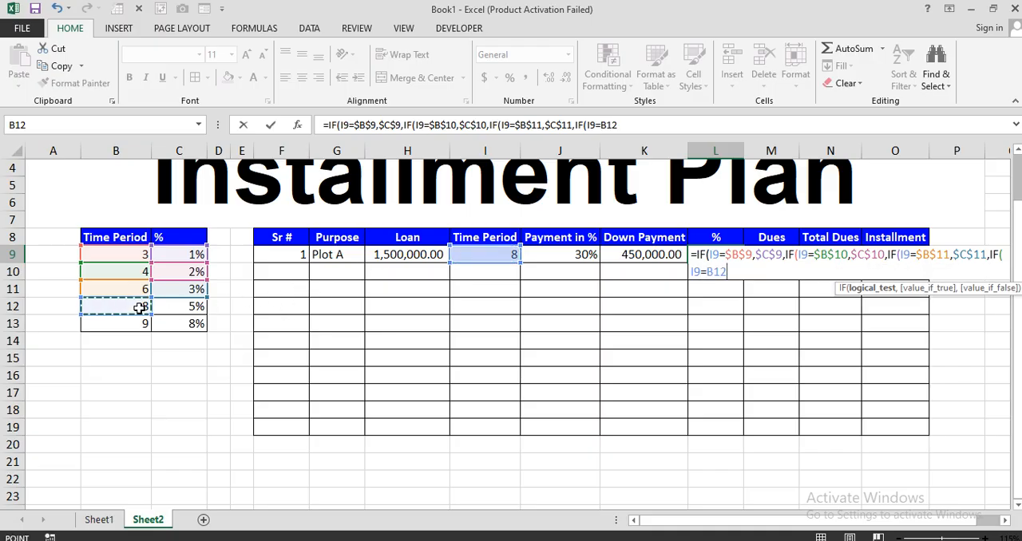
key(F4)
text(,)
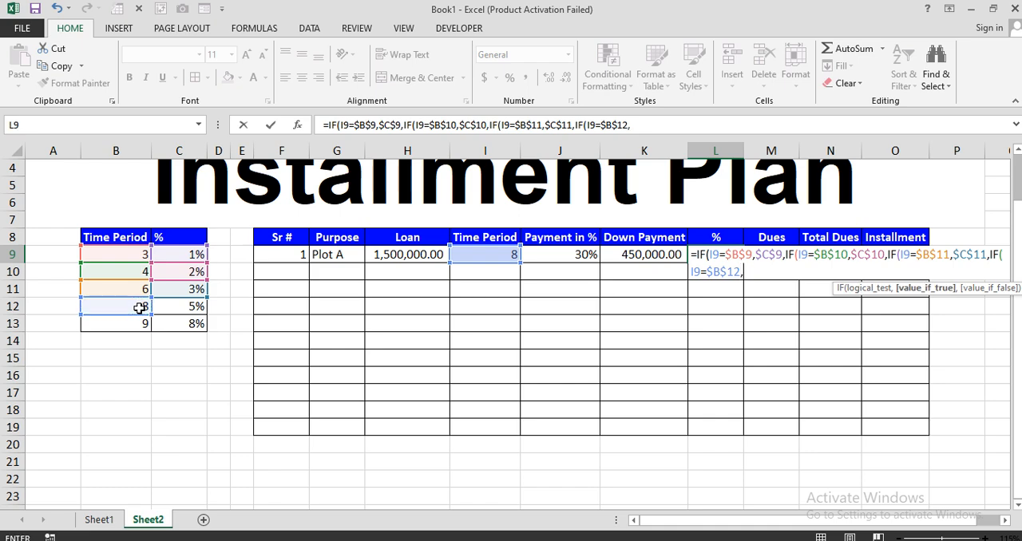
click(183, 308)
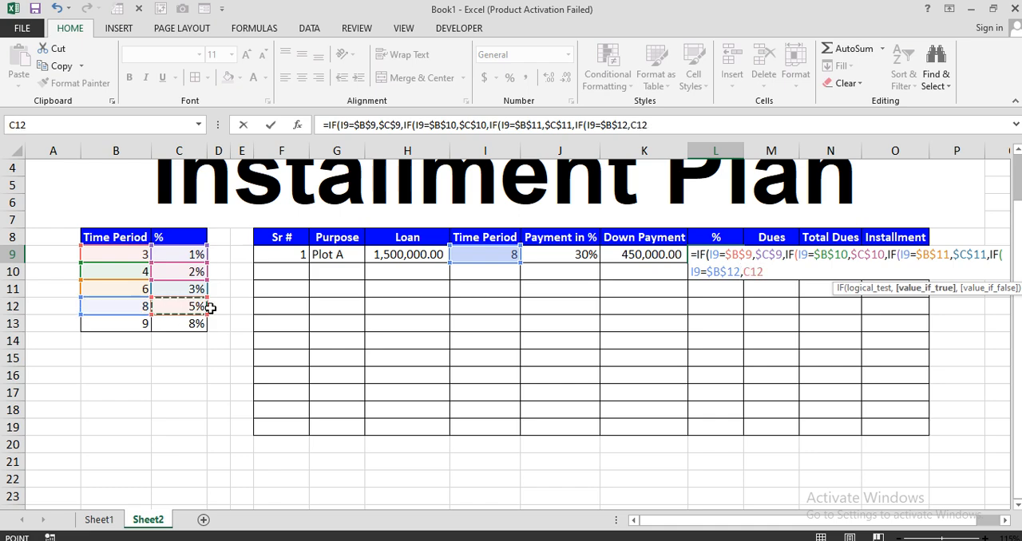
key(F4)
Nest a fifth IF in the L9 formula that returns $C$13 when I9 equals $B$13, closing all parentheses and committing the formula
text(,IF()
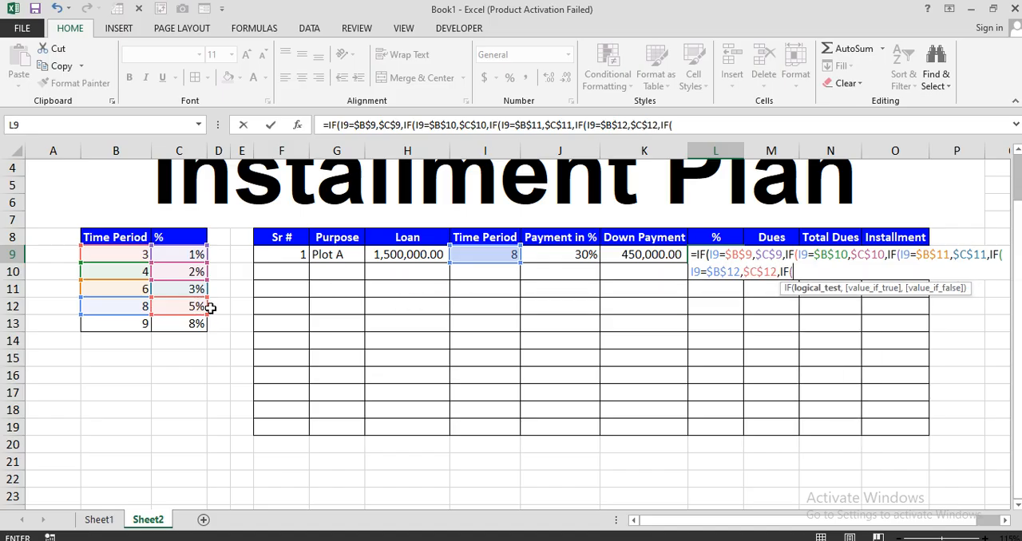
click(483, 254)
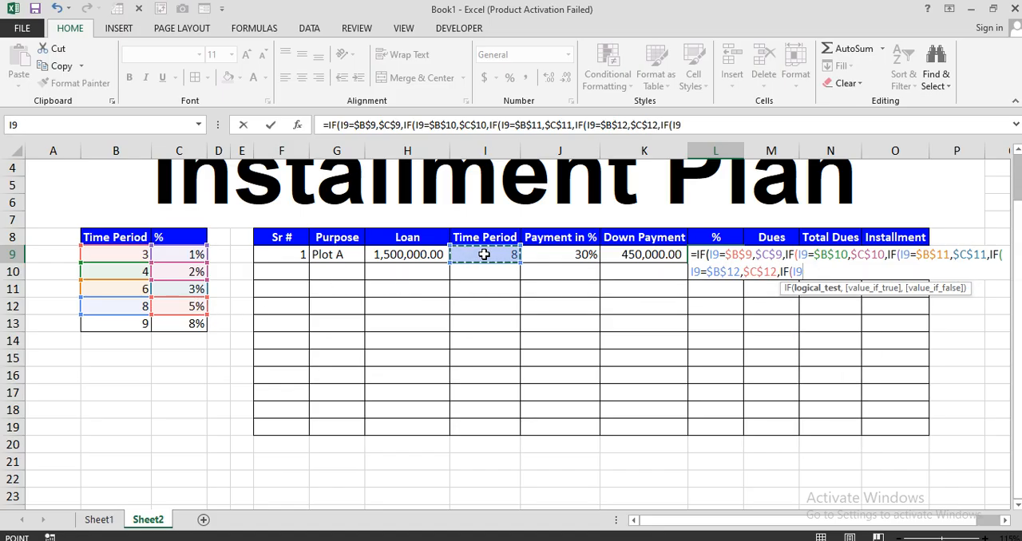
text(=)
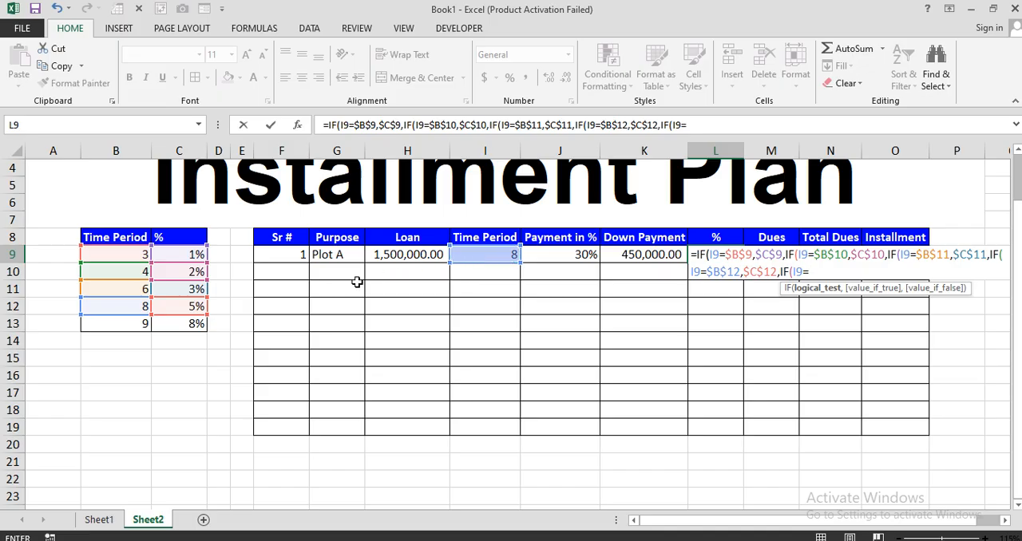
click(118, 324)
key(F4)
text(,)
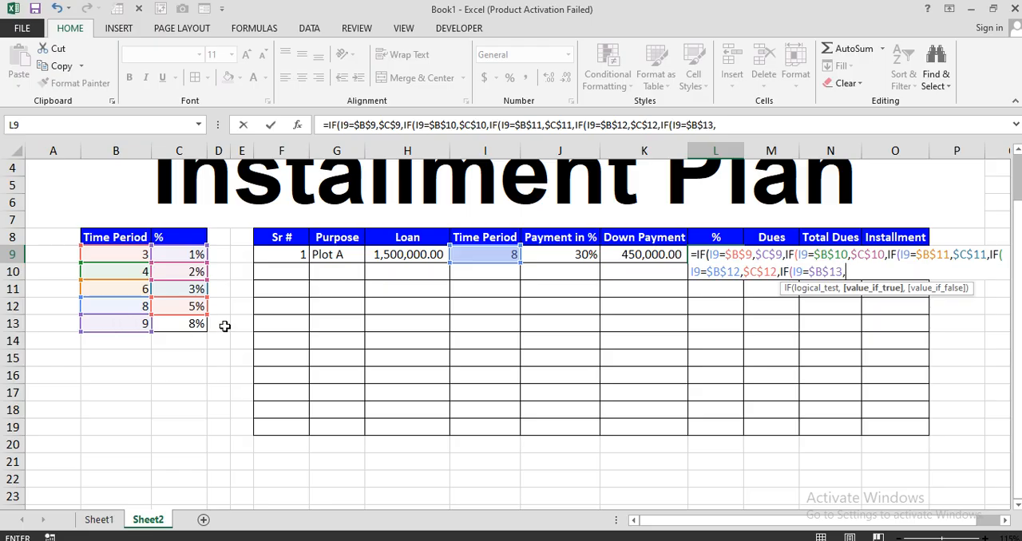
click(193, 324)
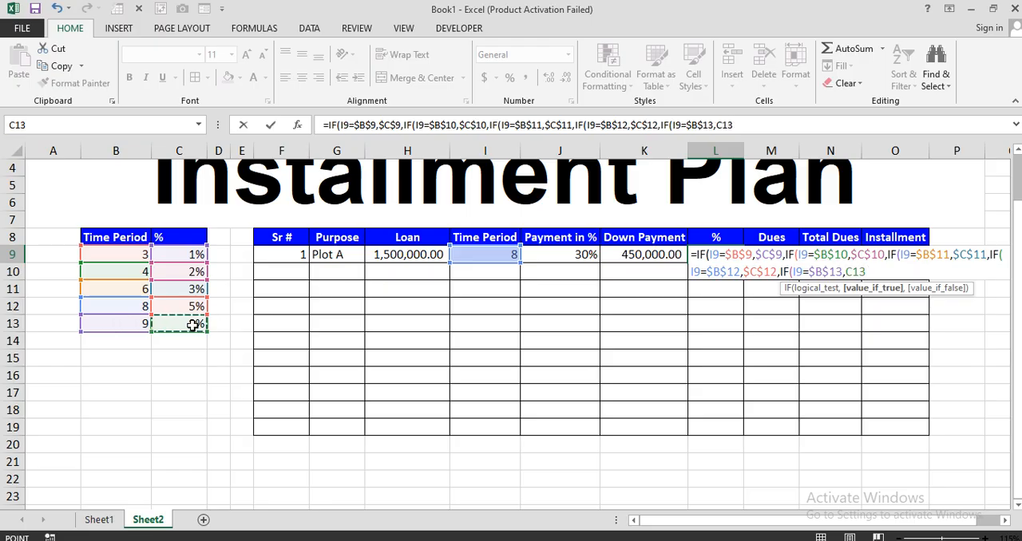
key(F4)
text(,$C$13)
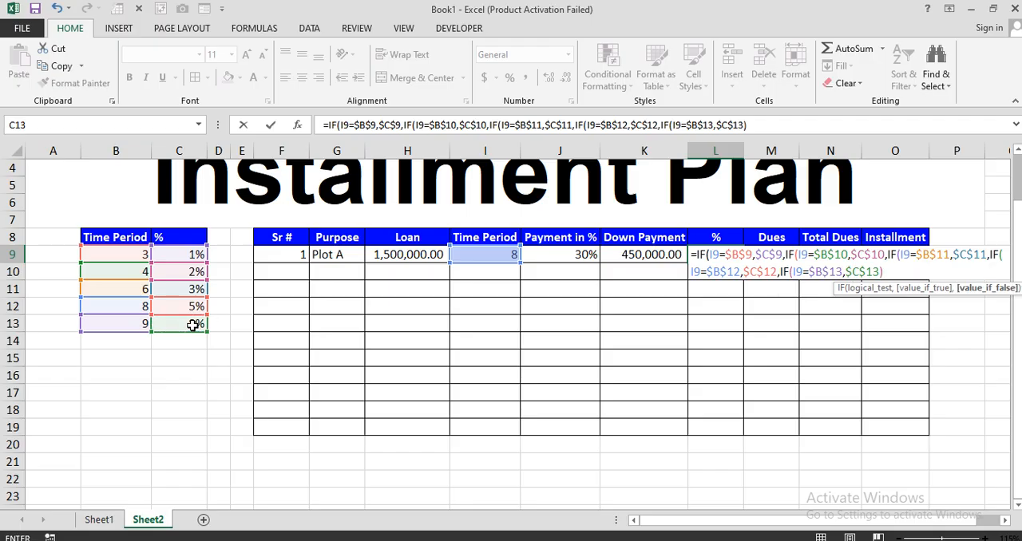
text()))))
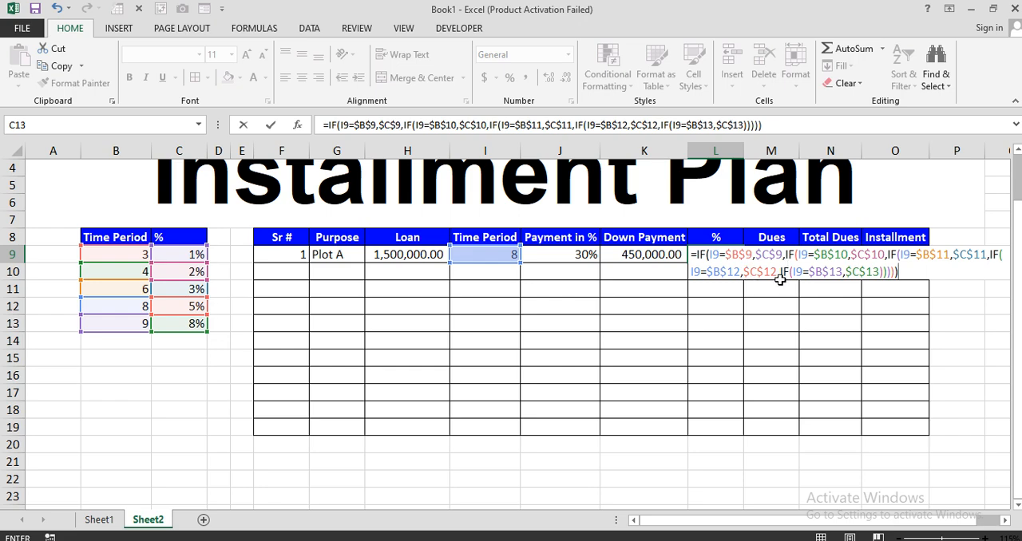
key(Return)
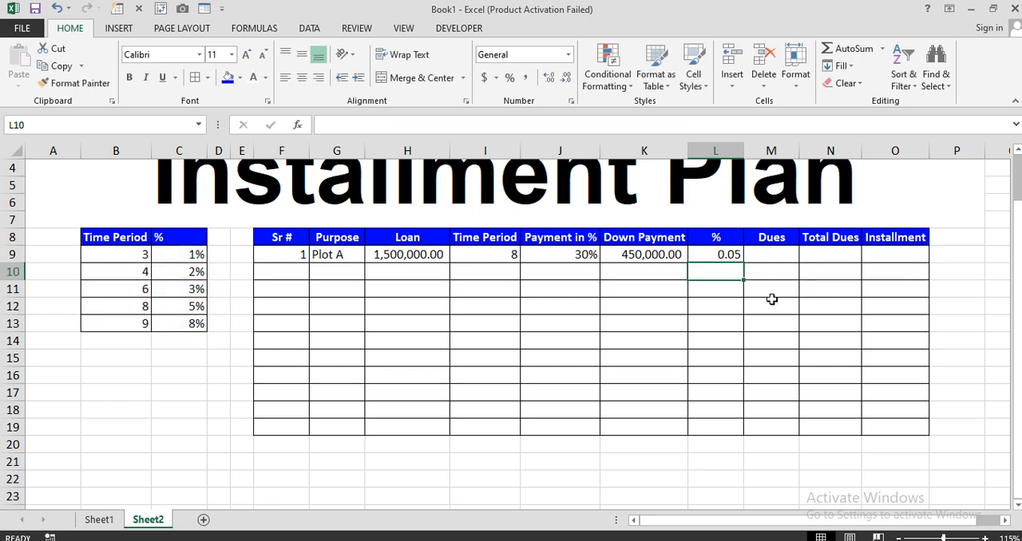
Fill the nested IF formula from L9 down through L19 in the loan table's % column
drag(724, 254, 725, 376)
click(735, 260)
drag(742, 263, 726, 434)
Inspect the copied formula in L11 to check its relative and absolute references
click(728, 257)
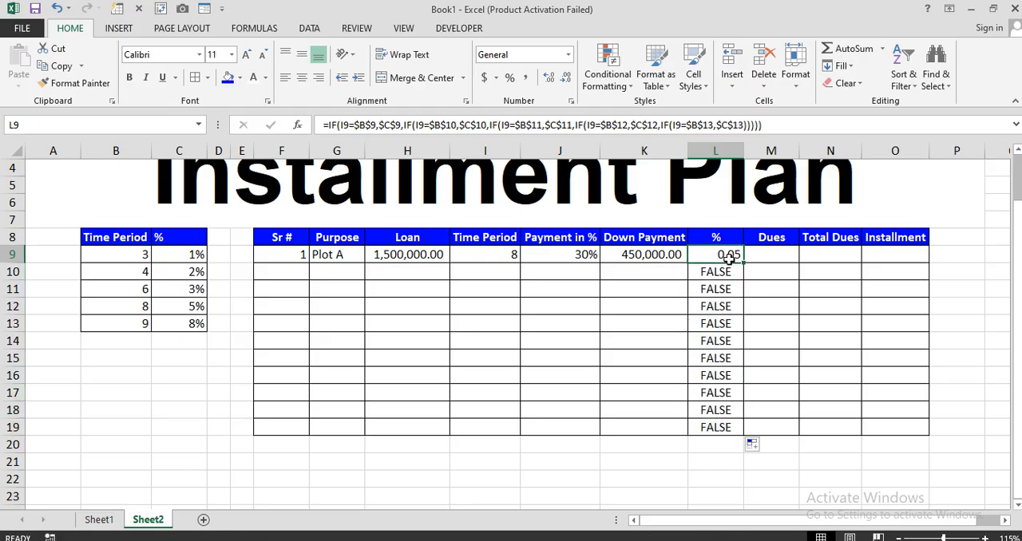
double_click(710, 296)
click(712, 295)
double_click(712, 294)
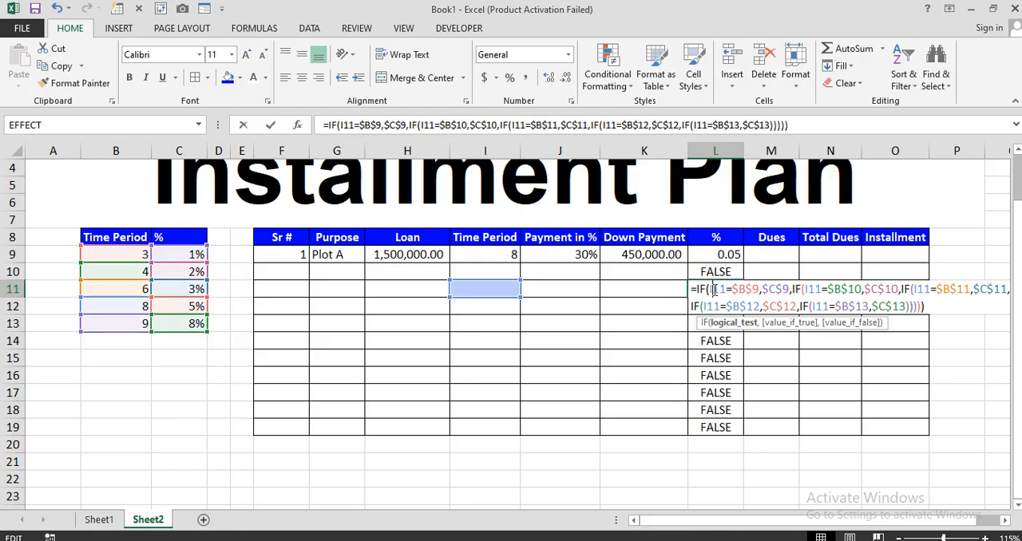
key(Escape)
Format the loan table's % column cells L9:L19 as percentages
drag(730, 257, 714, 426)
click(509, 78)
click(734, 254)
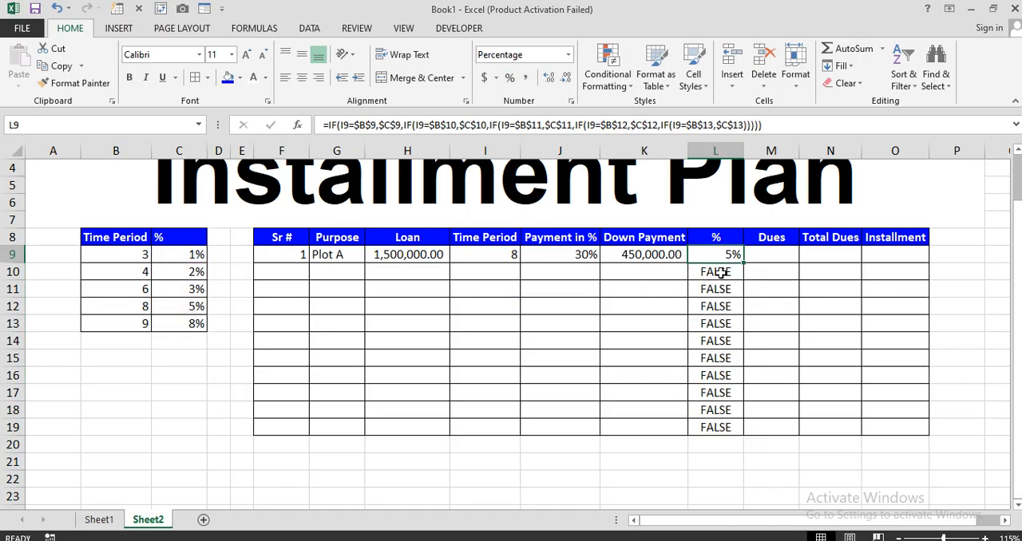
Test the lookup by setting the time period in I9 to 9 and compare it with lookup row B13:C13
click(501, 256)
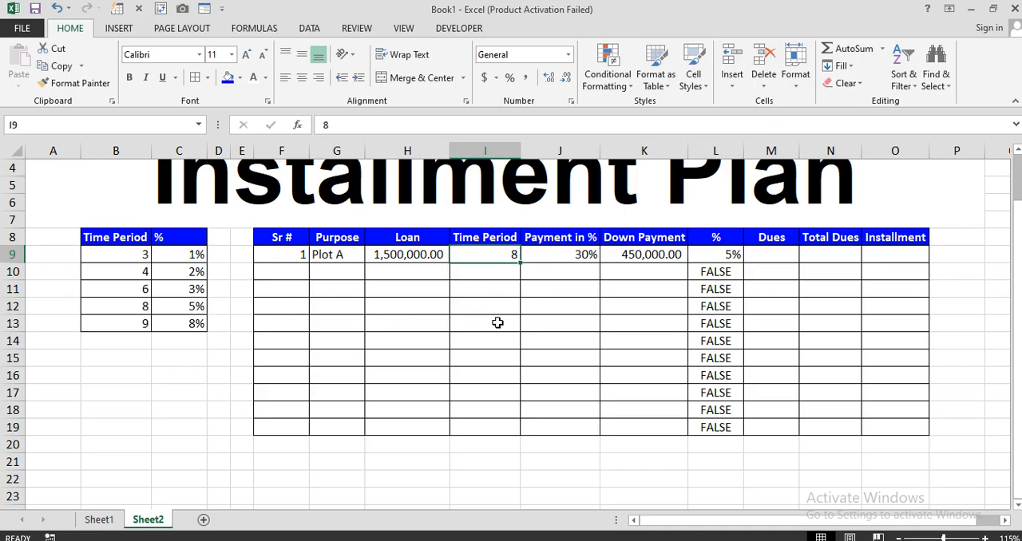
text(9)
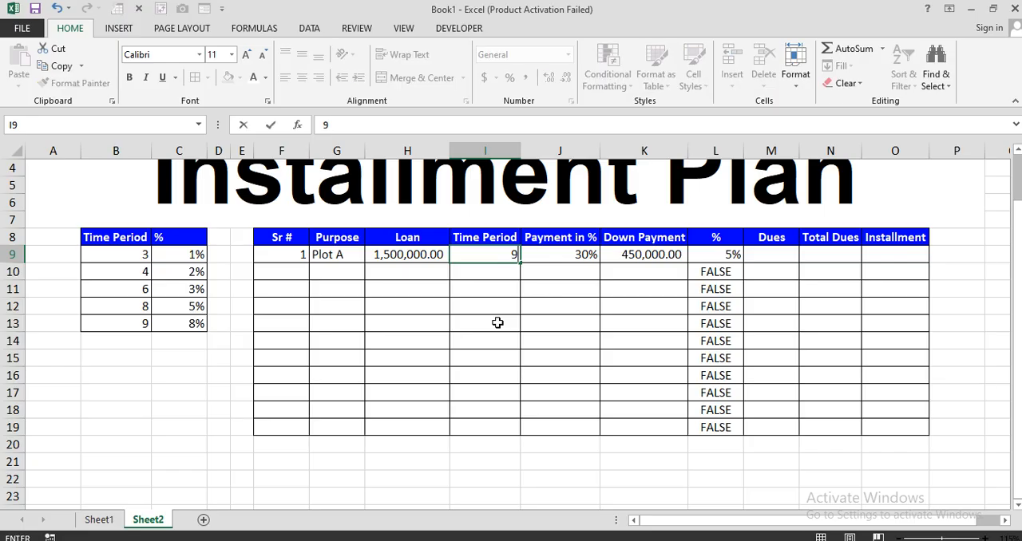
key(Return)
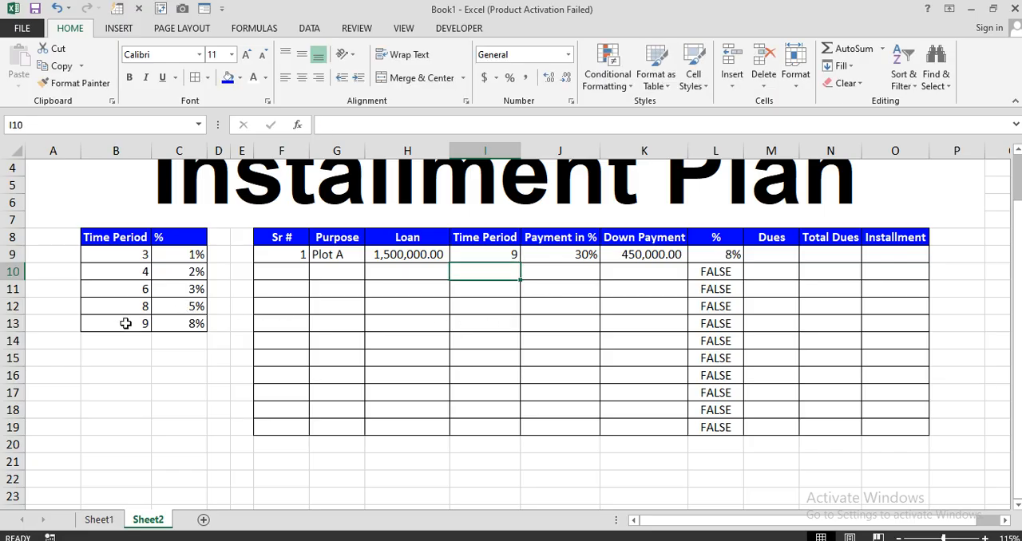
drag(123, 322, 196, 323)
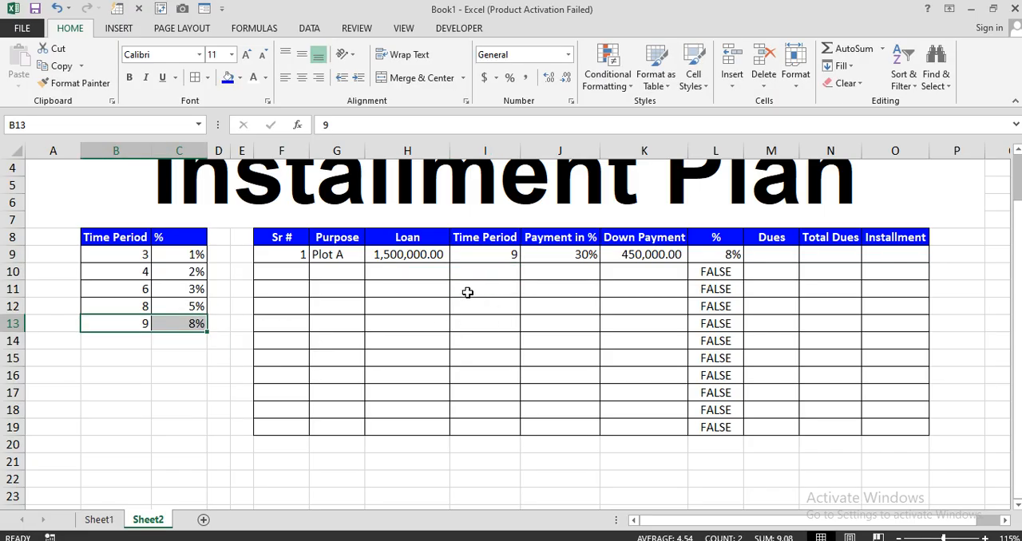
Test the lookup by setting the time period in I9 to 4 and compare it with lookup row B10:C10
click(499, 257)
text(4)
key(Return)
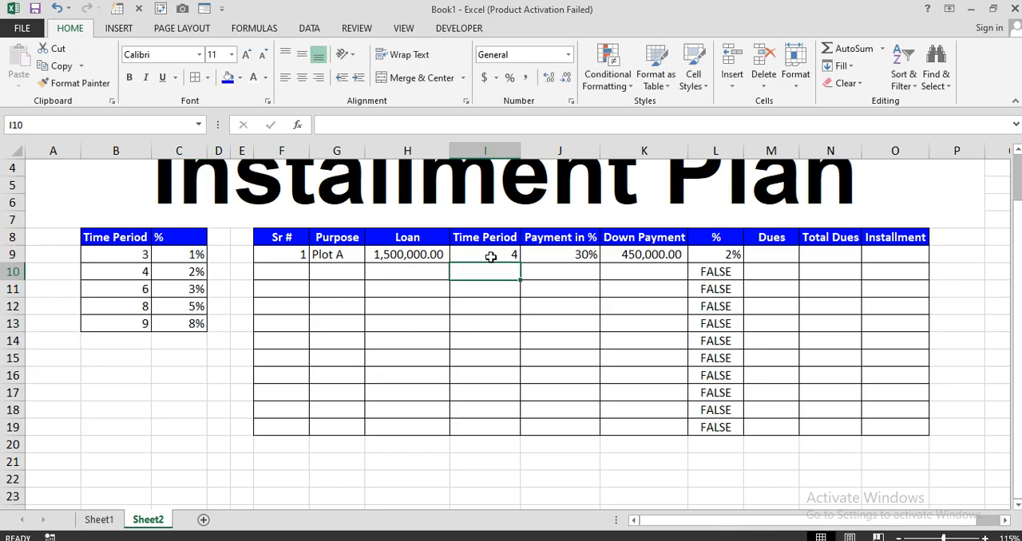
drag(144, 272, 196, 271)
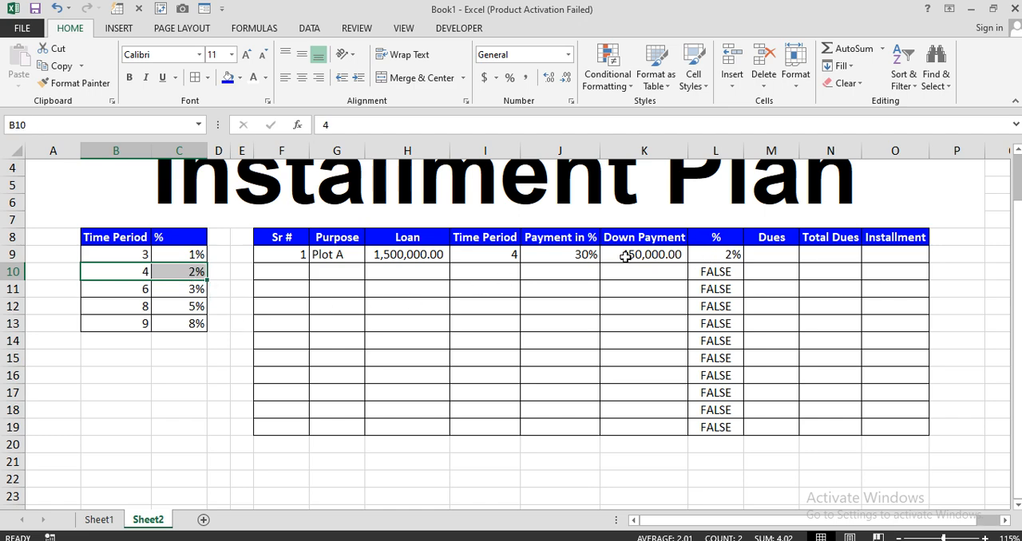
Set the time period in I9 to 8
click(512, 255)
text(8)
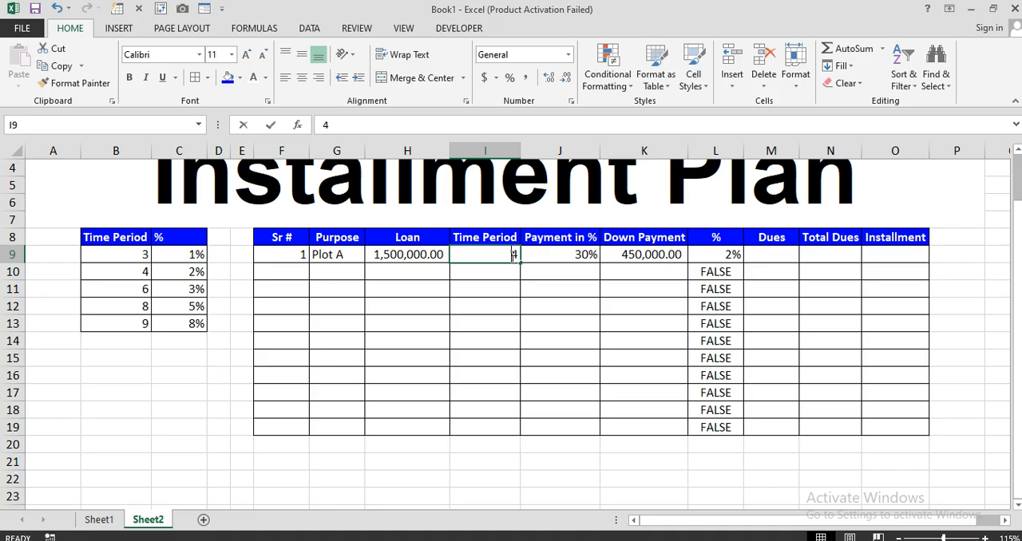
key(Return)
Calculate Dues in M9 with =H9-K9 and fill the formula down through M19
click(757, 253)
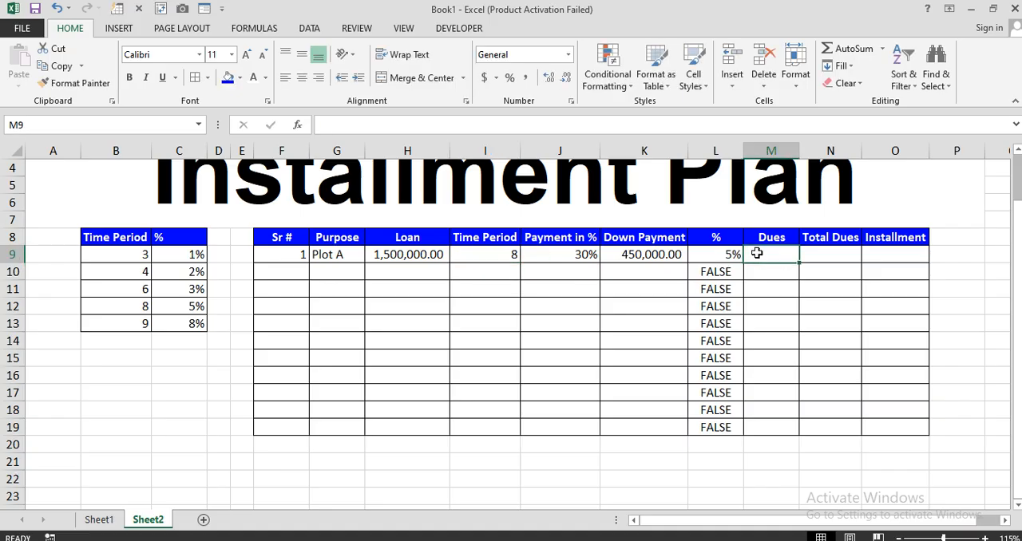
text(=)
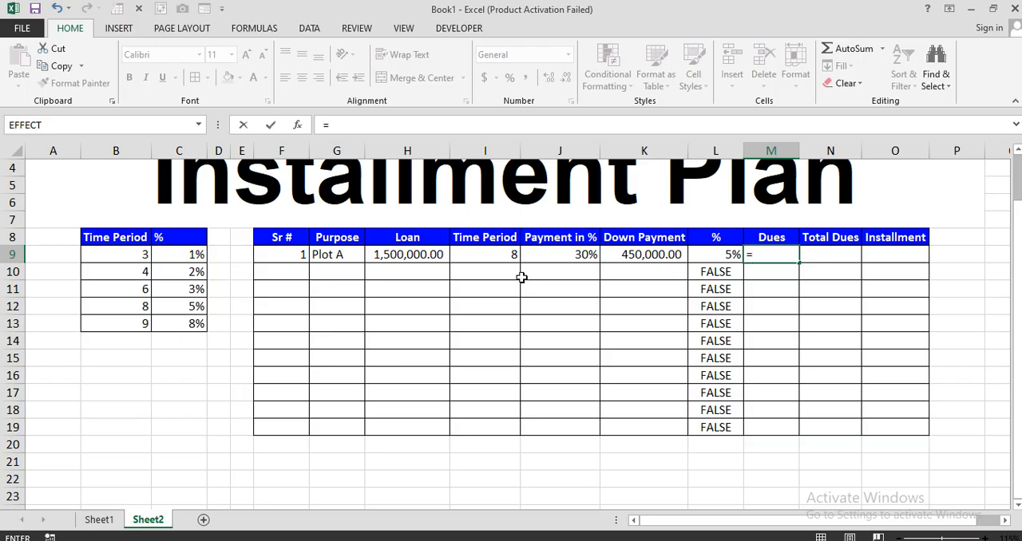
click(432, 260)
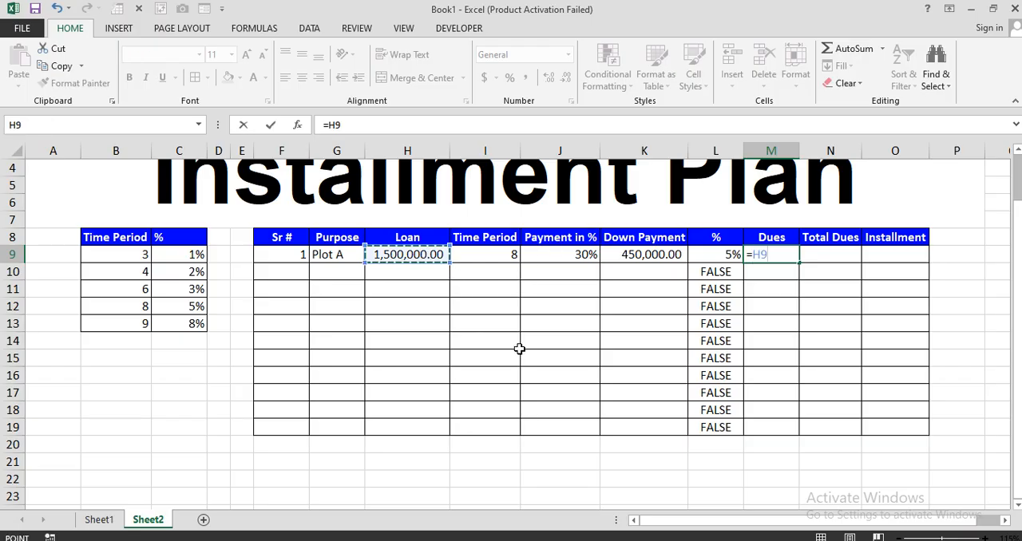
text(-)
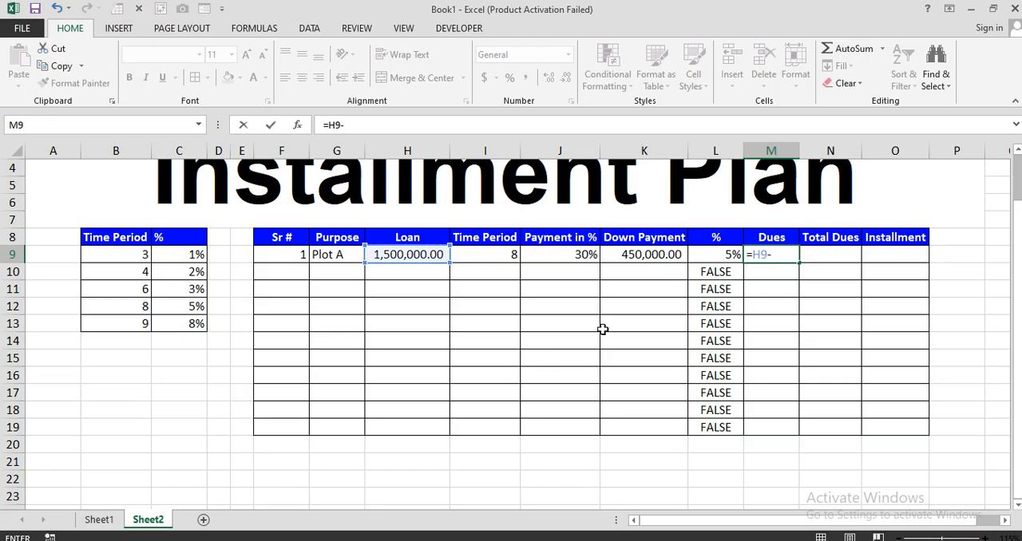
click(648, 257)
key(Return)
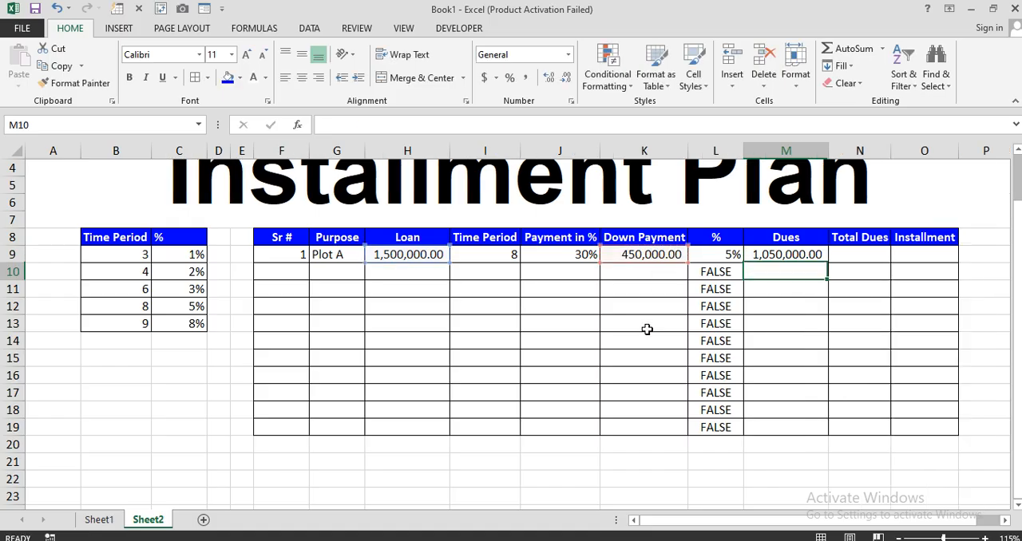
click(799, 256)
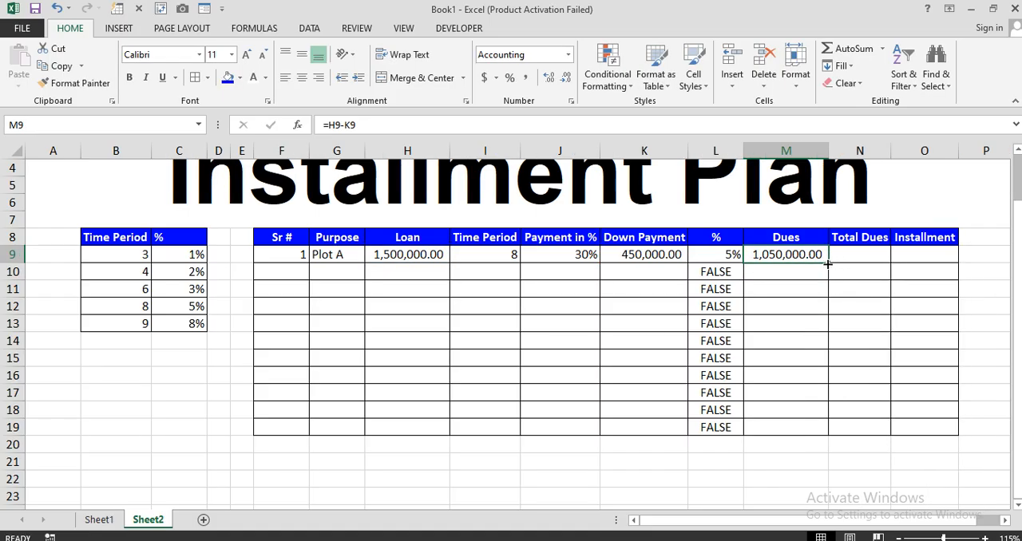
drag(827, 262, 806, 421)
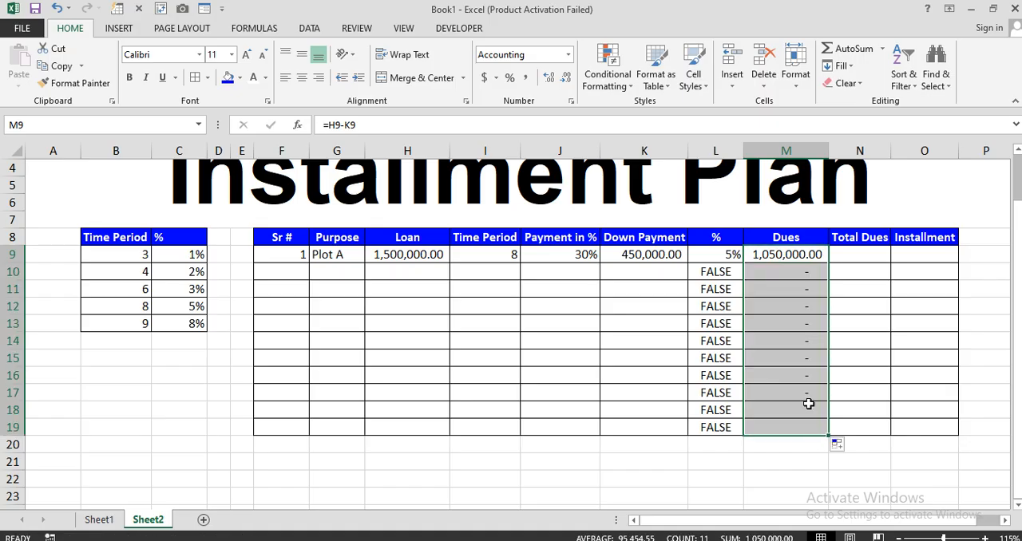
Begin the Total Dues formula in N9 with =(M9*L9*(I9/12), multiplying dues by the percentage and the time period over 12
click(853, 254)
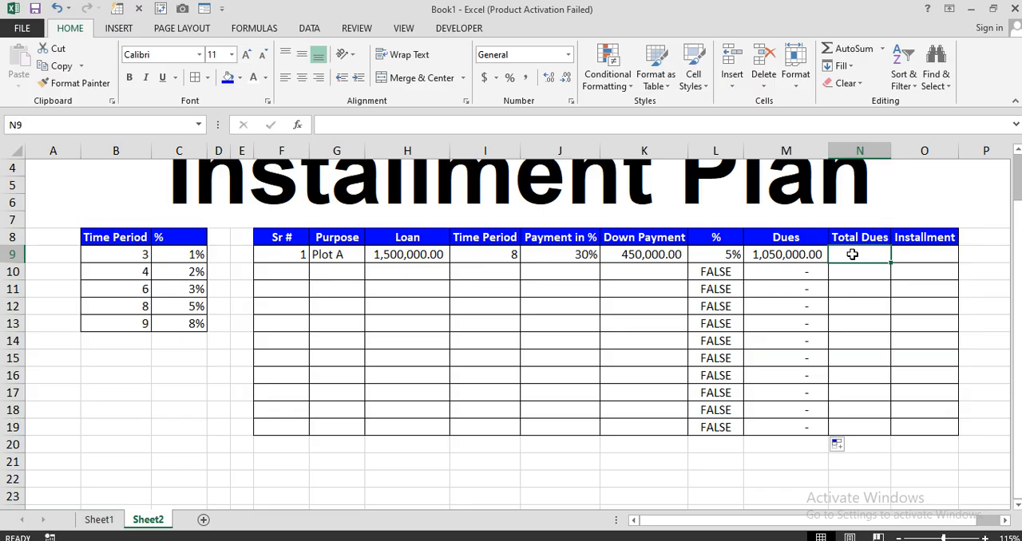
text(=()
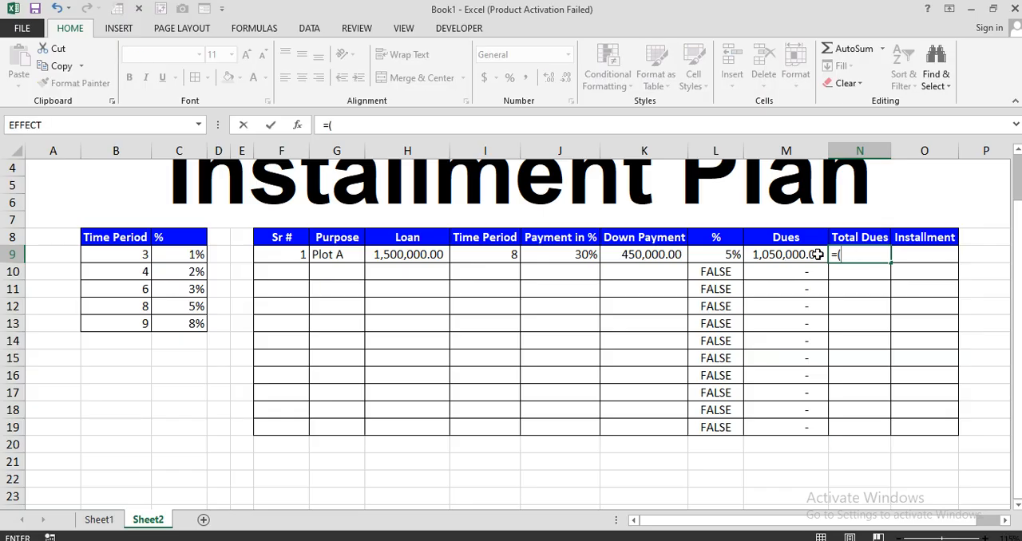
click(777, 254)
text(*)
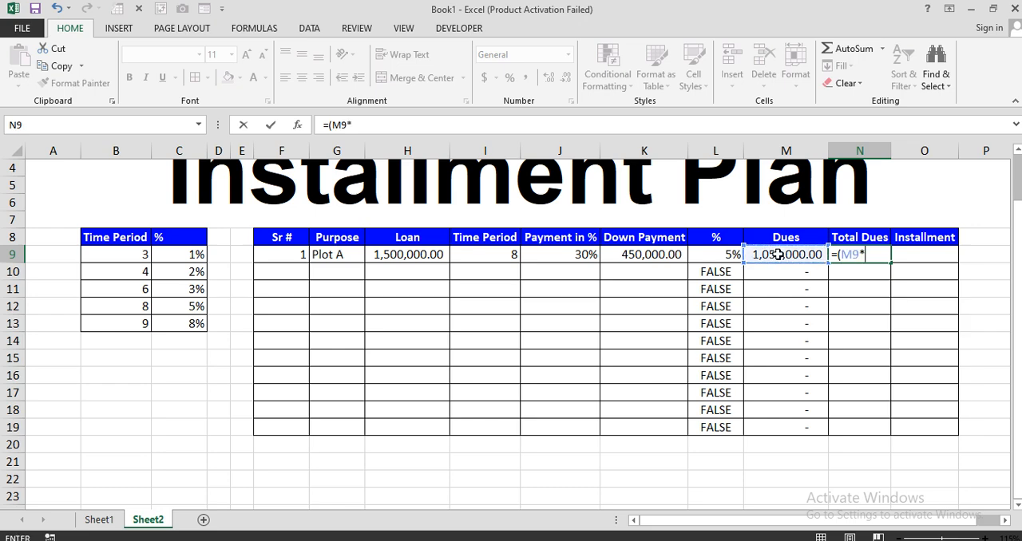
click(722, 254)
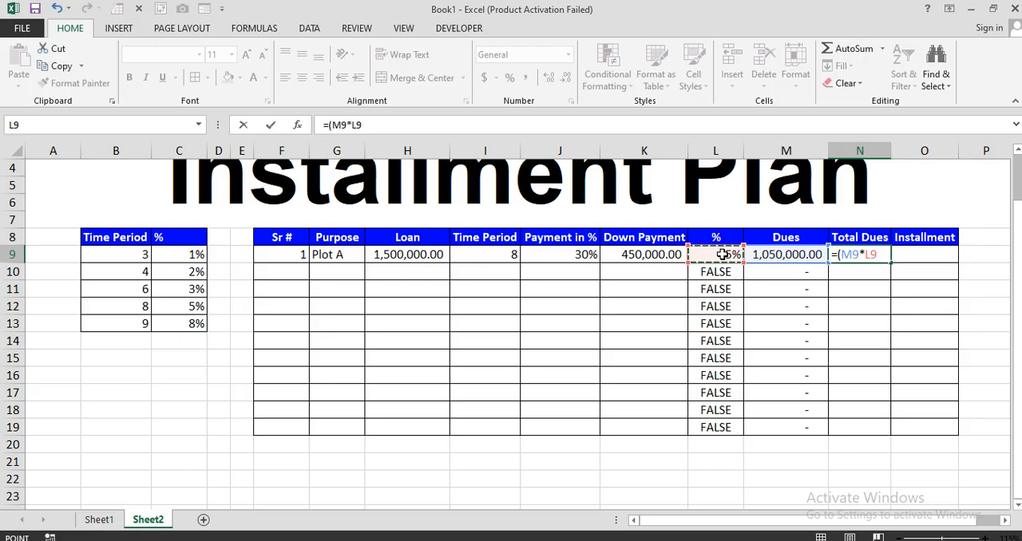
text(*)
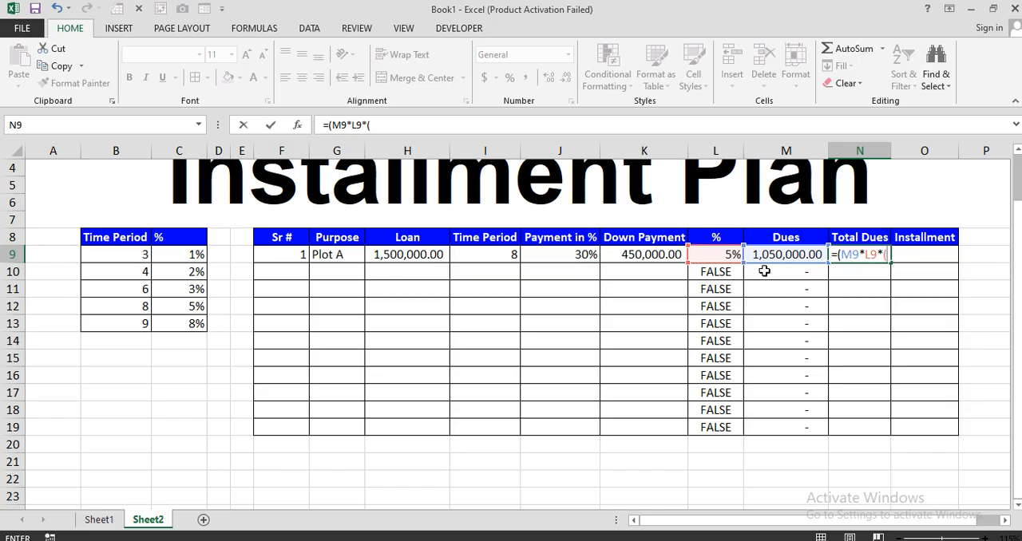
click(492, 255)
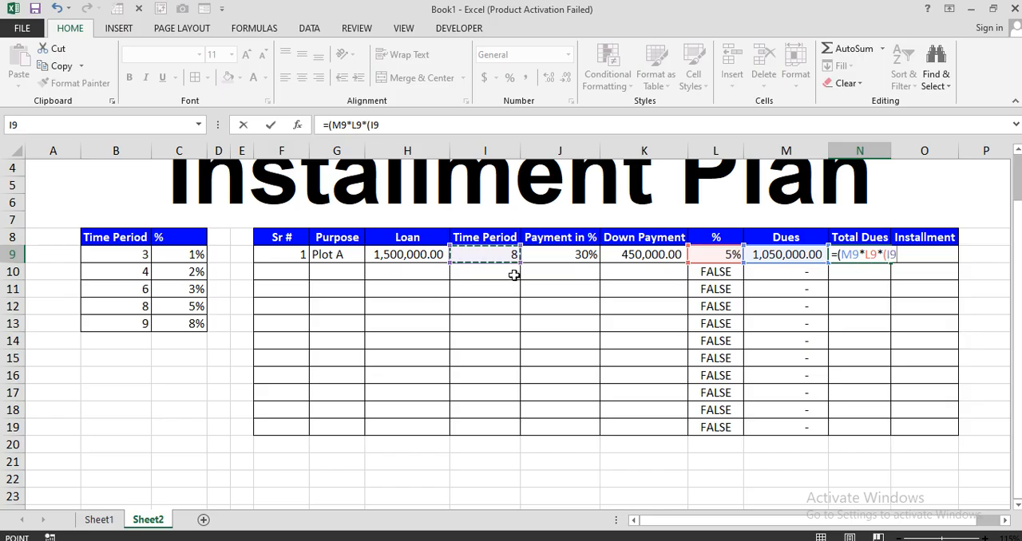
text(/12)
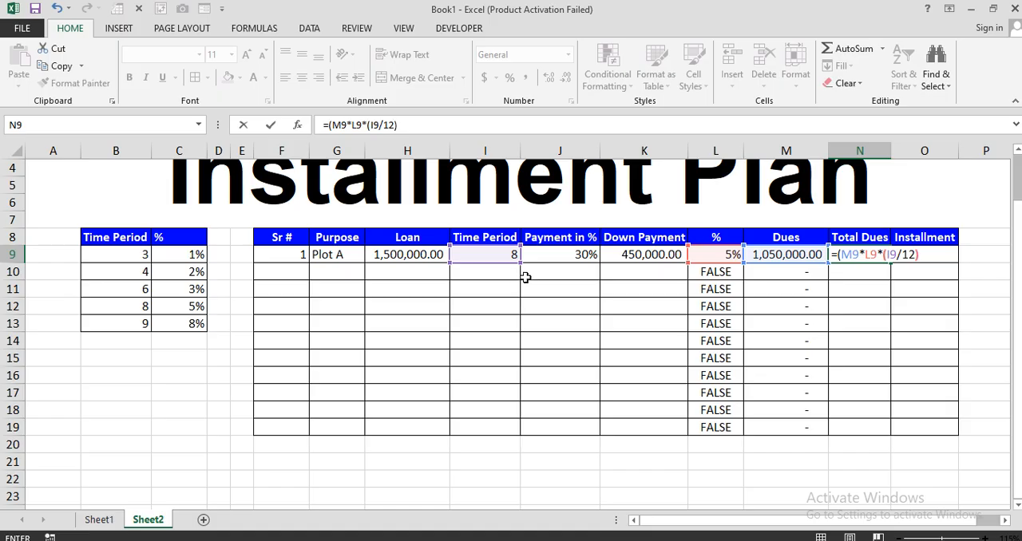
Complete the N9 formula as =(M9*L9*(I9/12))+M9 and fill it down through N19
text())+)
click(776, 254)
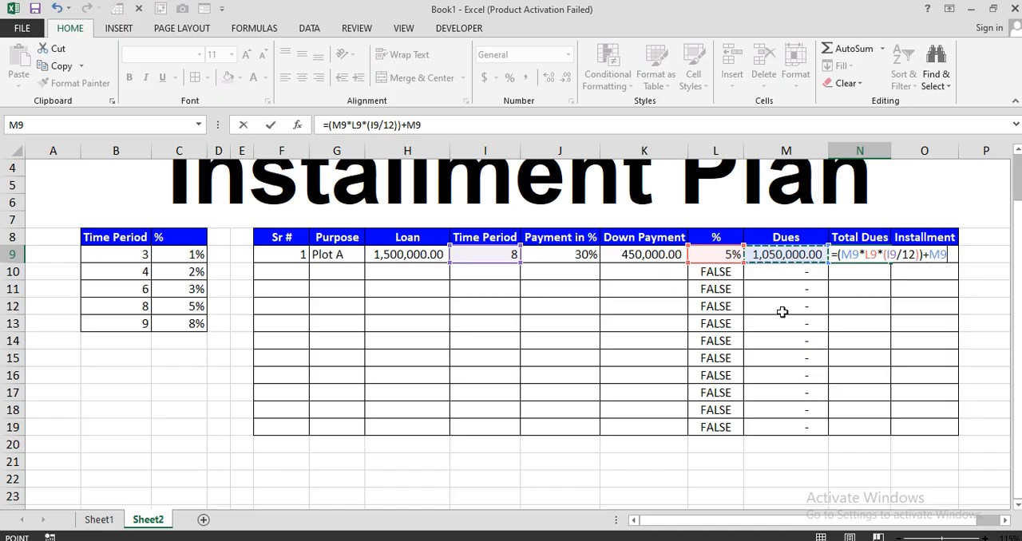
key(Return)
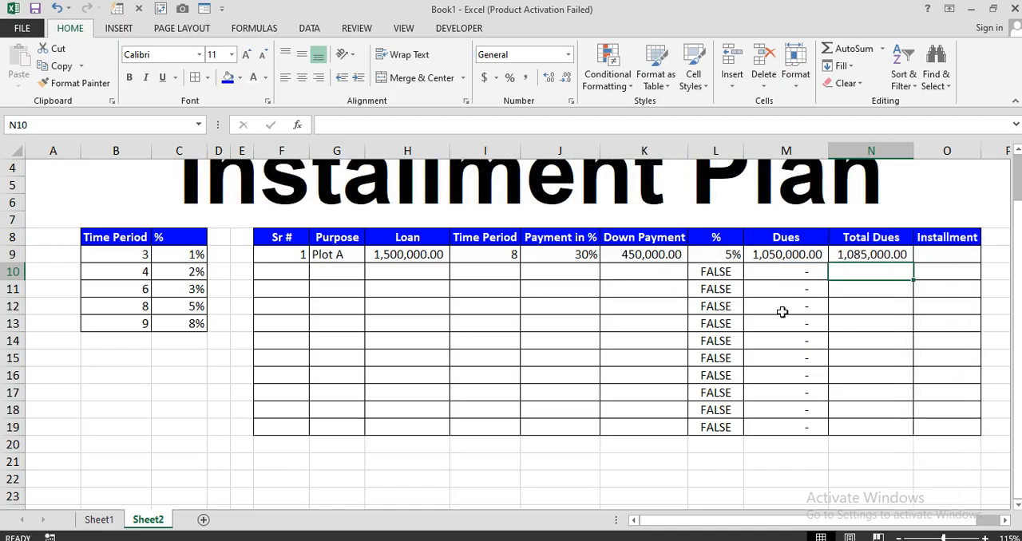
click(907, 254)
drag(907, 254, 891, 416)
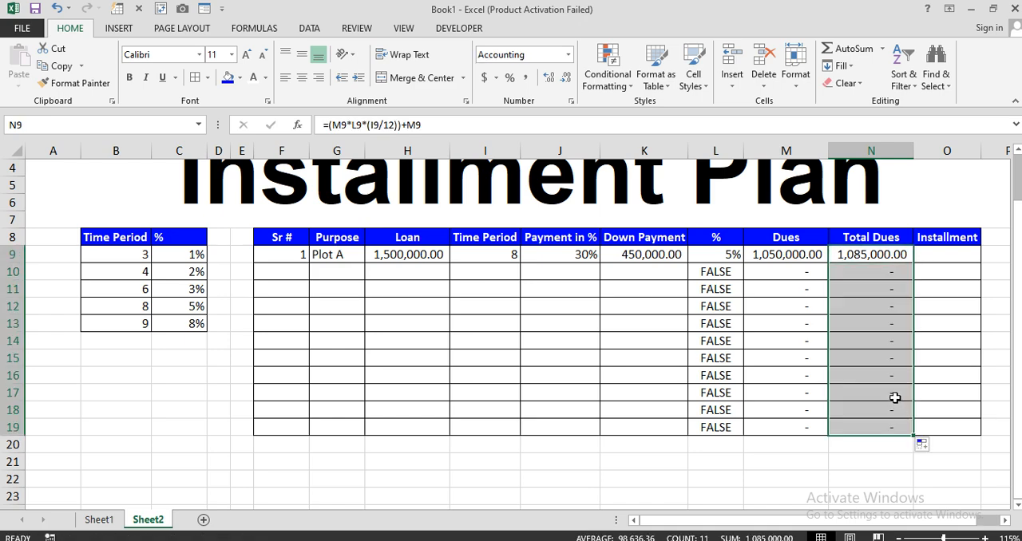
Calculate the Installment in O9 with =N9/I9, dividing the total dues by the time period
click(936, 260)
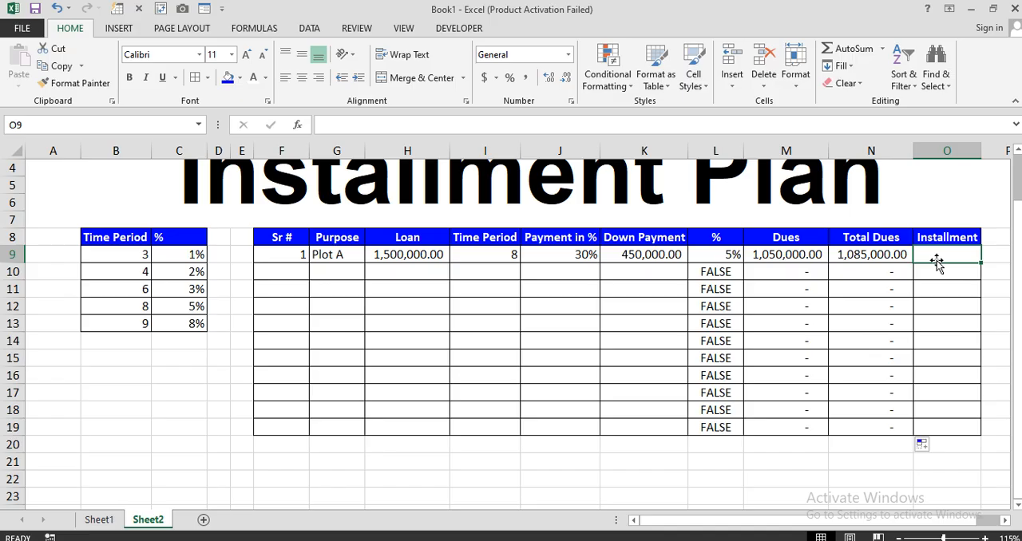
text(=)
click(871, 257)
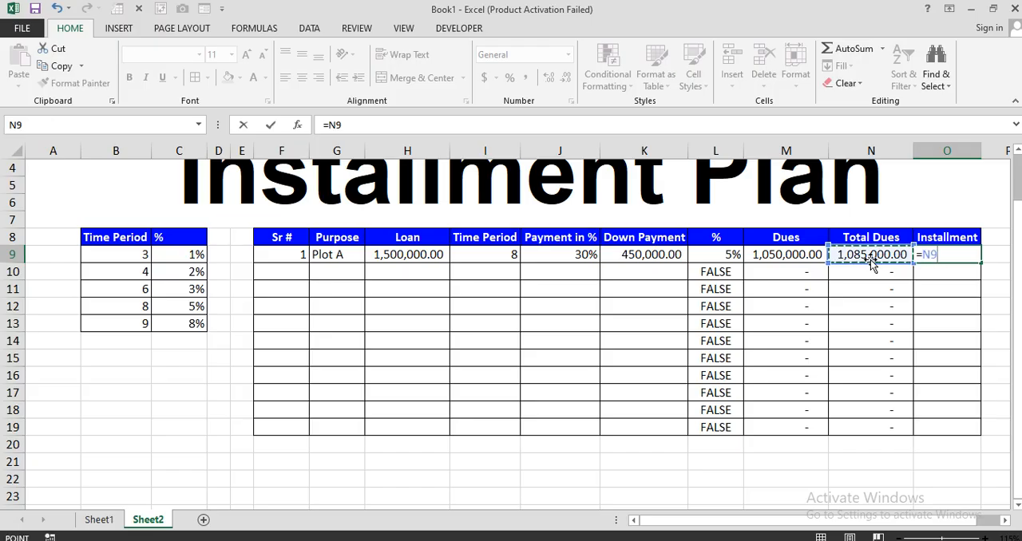
text(/)
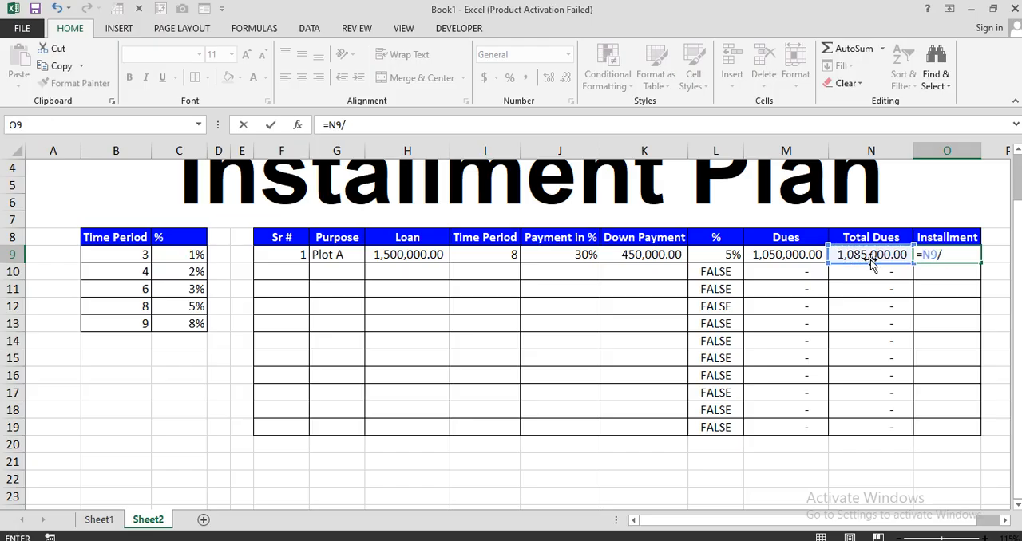
click(484, 255)
key(Return)
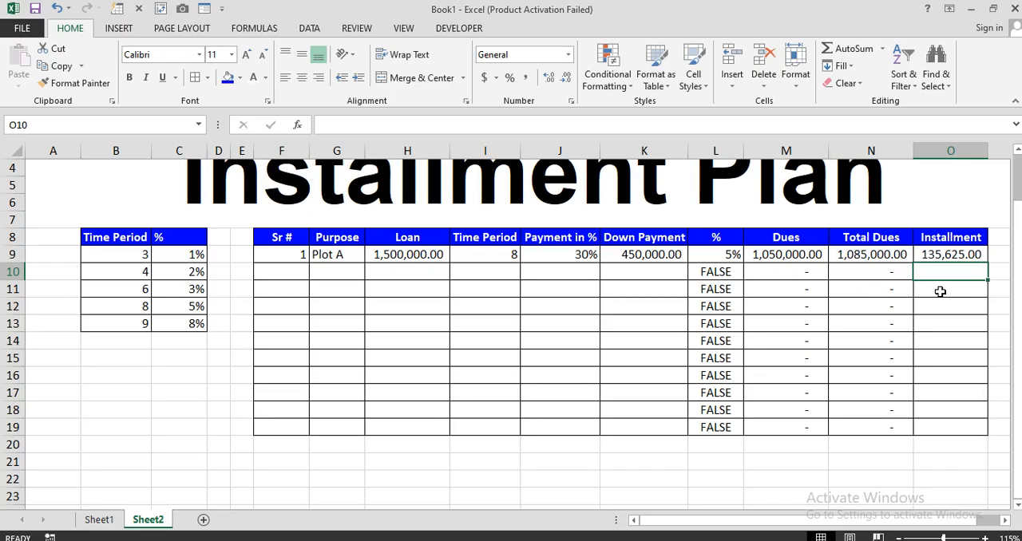
Fill the O9 Installment formula down through O19 and inspect the cell references of the copied formula in O10
click(970, 255)
drag(987, 263, 974, 432)
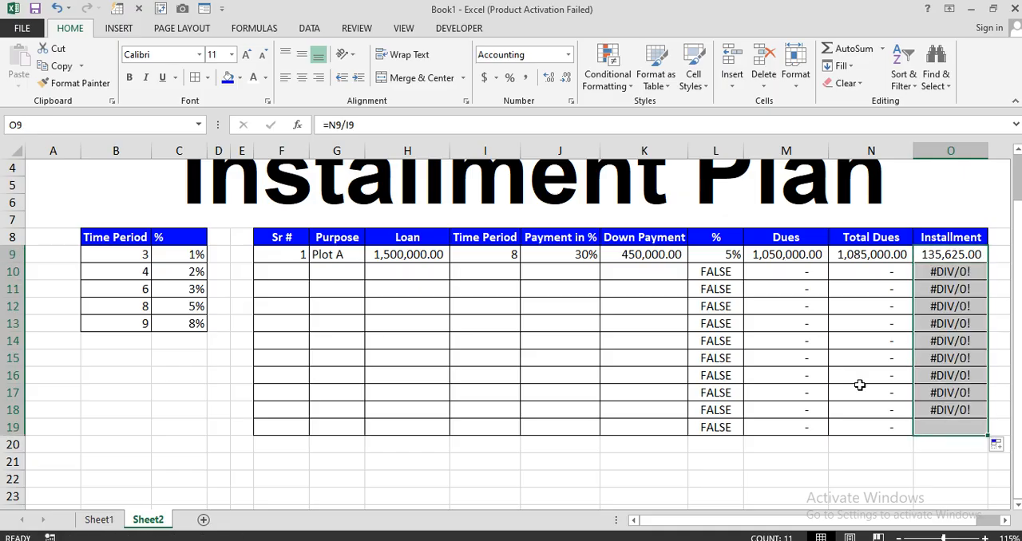
double_click(935, 271)
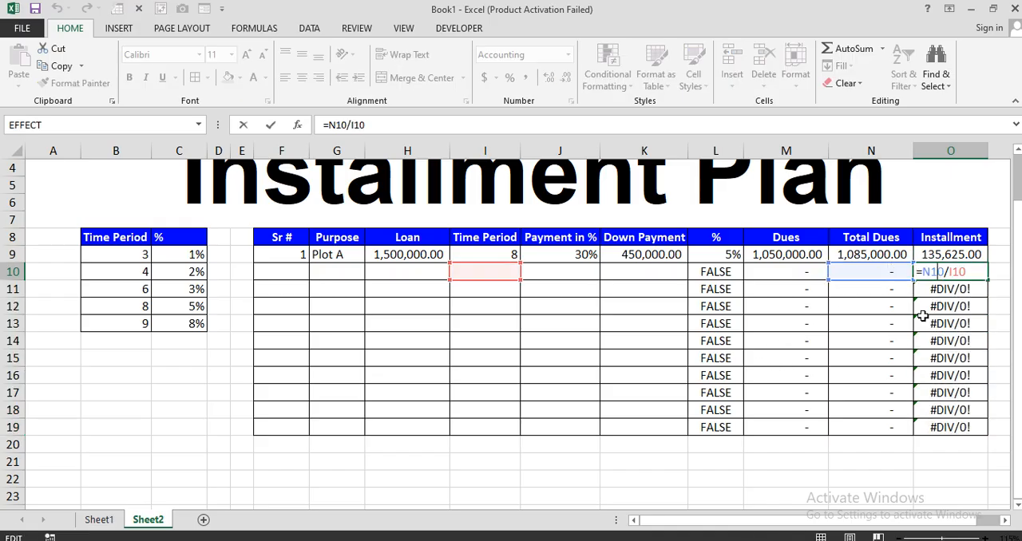
key(Escape)
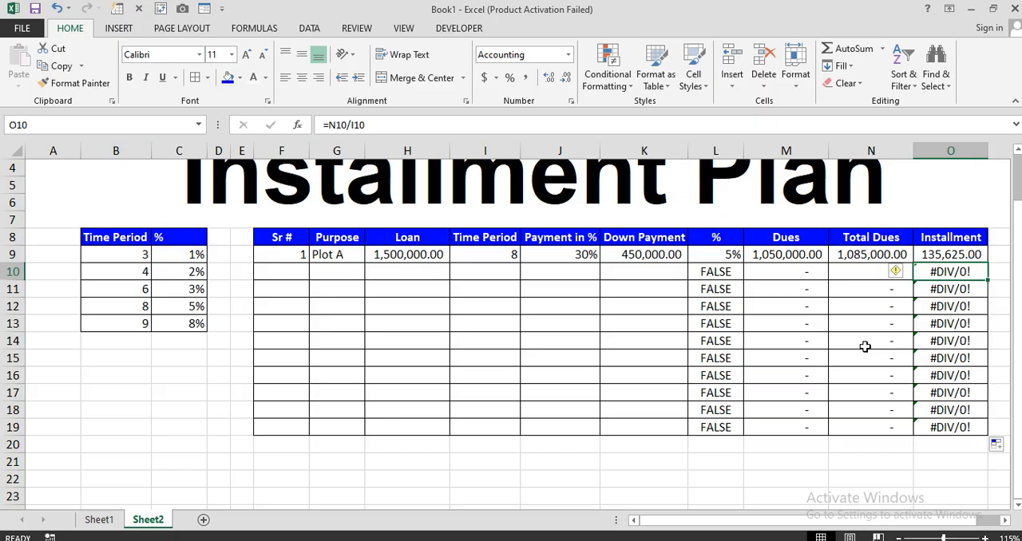